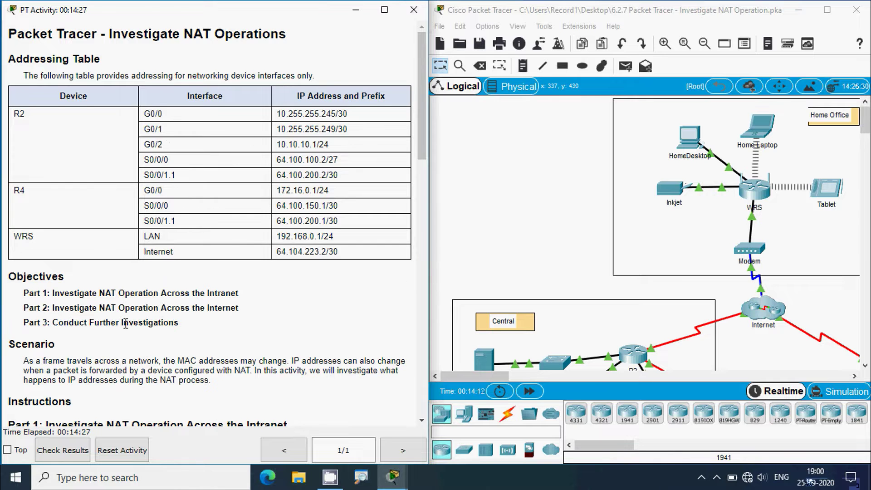
Scroll the activity instructions down toward the Part 1 NAT investigation steps.
scroll(126, 320, down, 3)
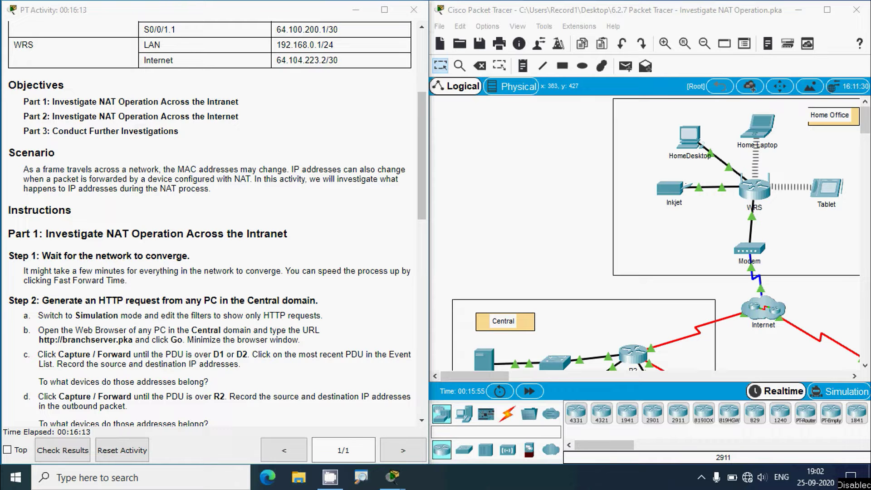
Fast-forward simulated time to let the network converge, bringing Part 1 Step 2 into view.
scroll(92, 248, down, 3)
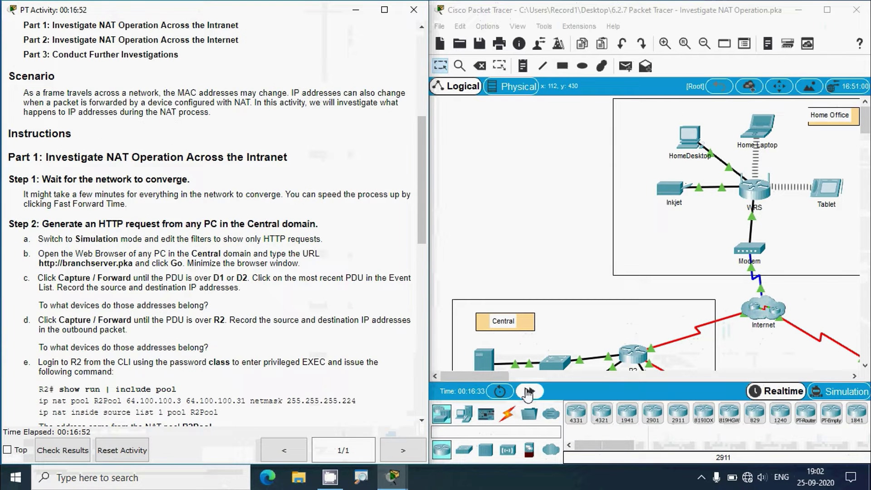
click(528, 393)
scroll(23, 174, down, 3)
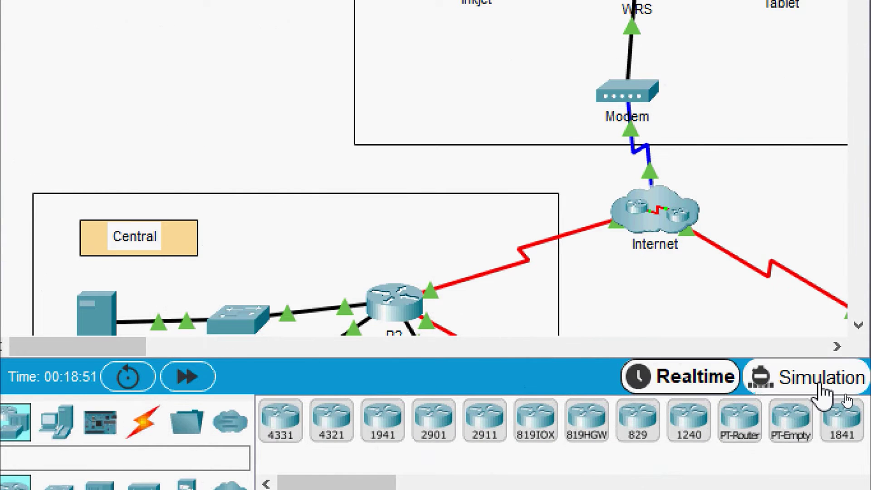
Enter Simulation mode, set all event filters to None, and open Edit Filters.
click(841, 390)
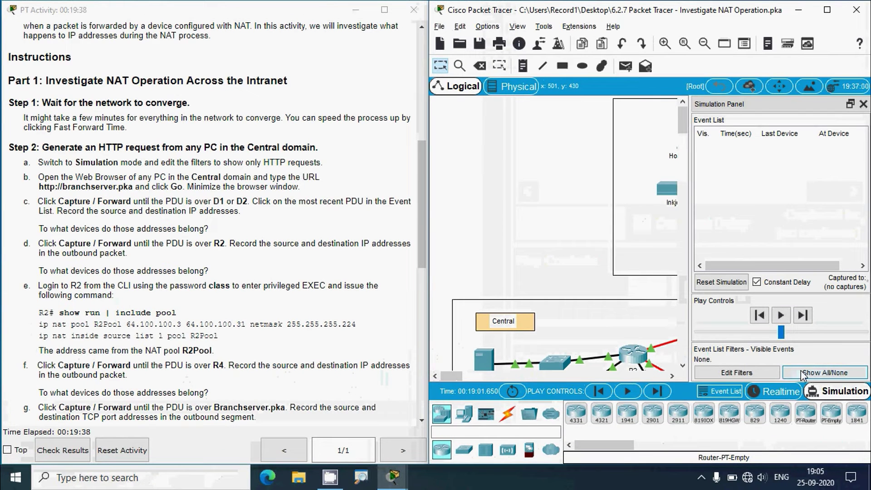
click(802, 374)
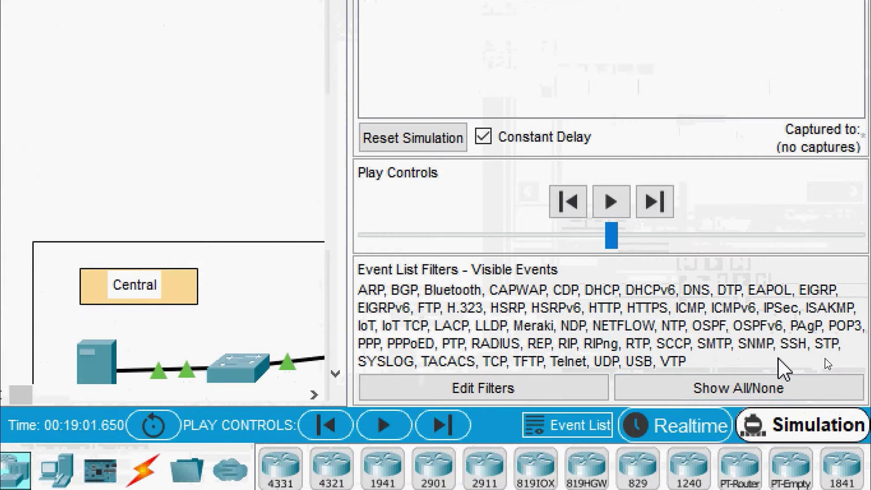
click(774, 376)
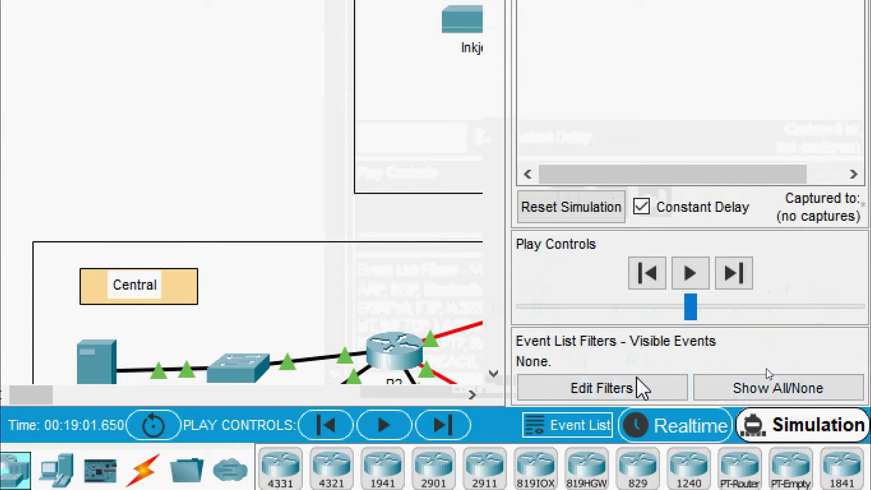
click(671, 390)
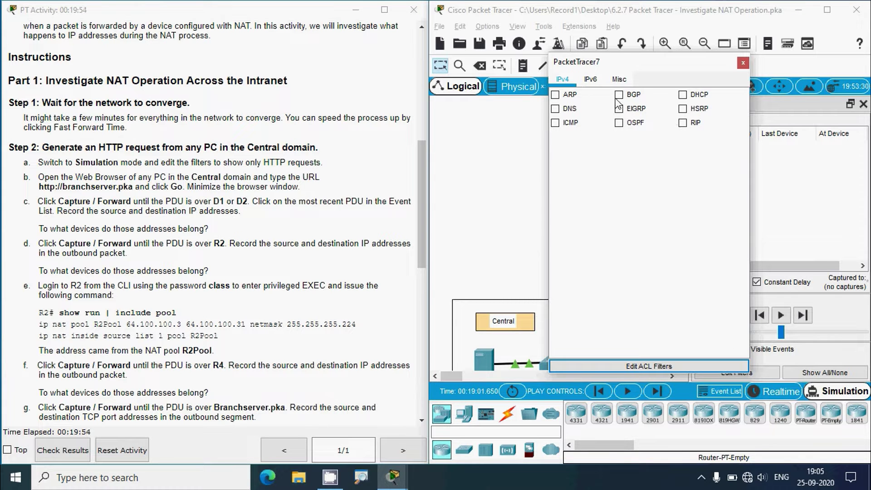
Tick HTTP under the Misc filters so it is the only event type, then close the editor.
click(619, 79)
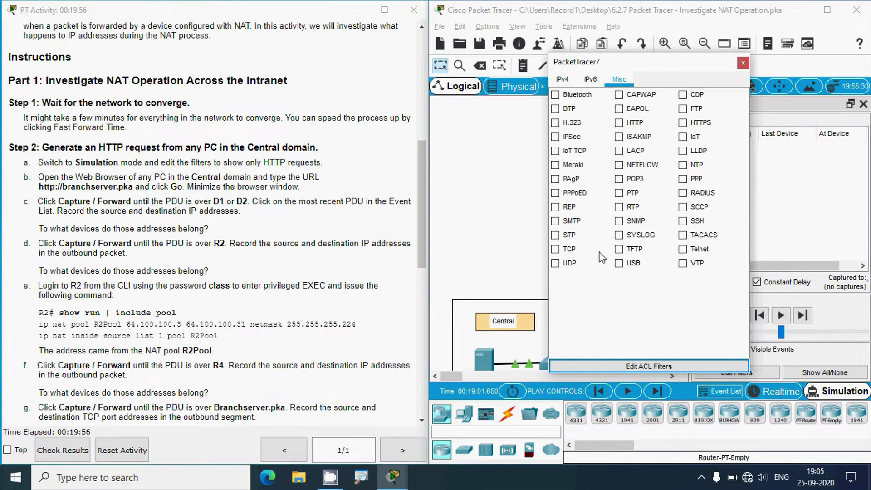
click(618, 124)
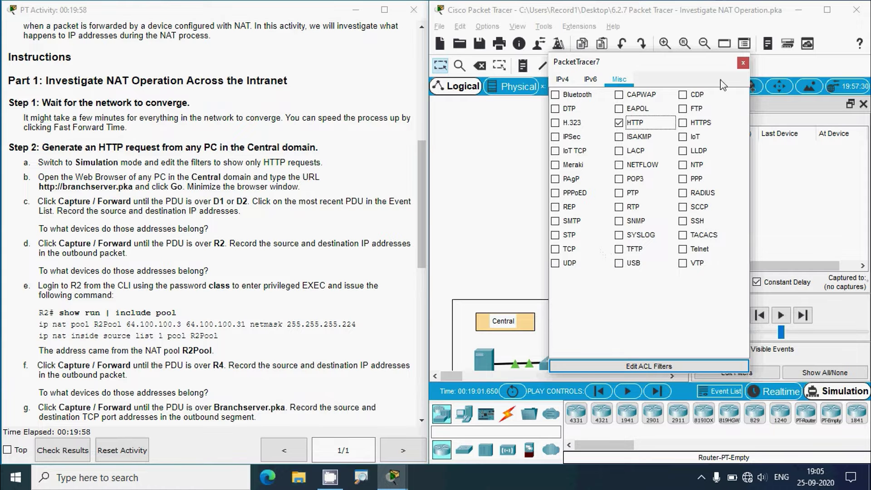
click(743, 63)
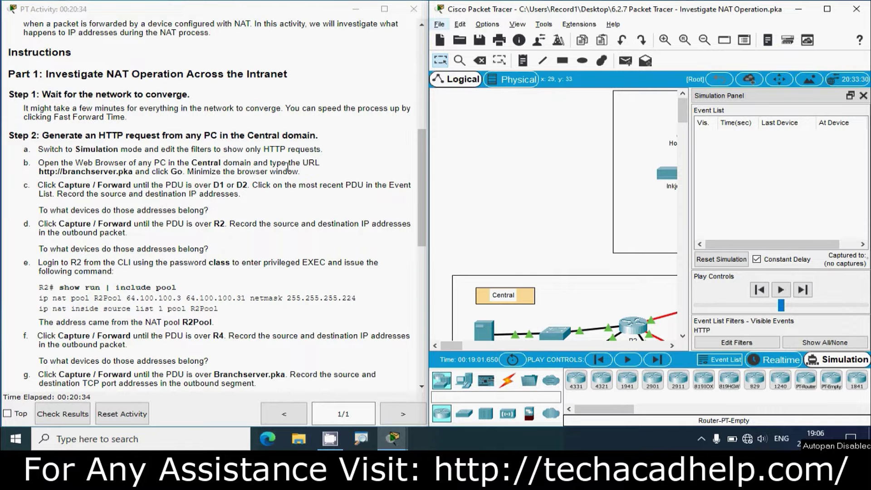
drag(40, 172, 133, 174)
key(ctrl+c)
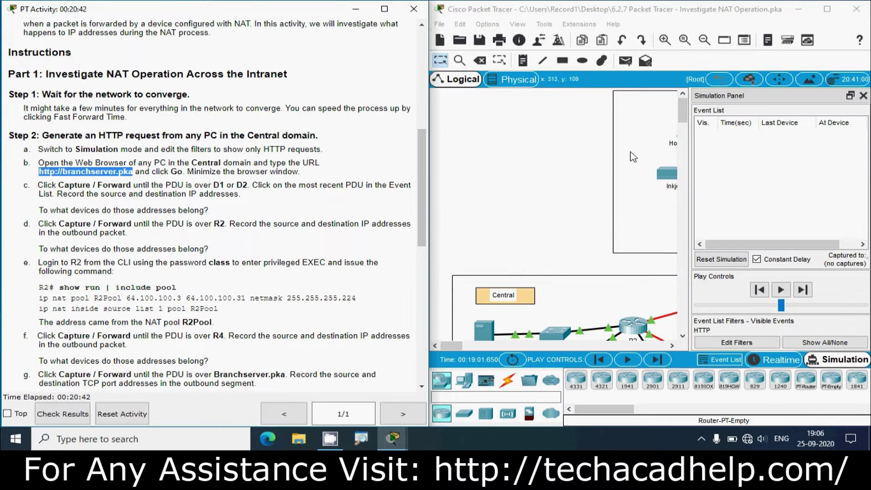
click(863, 96)
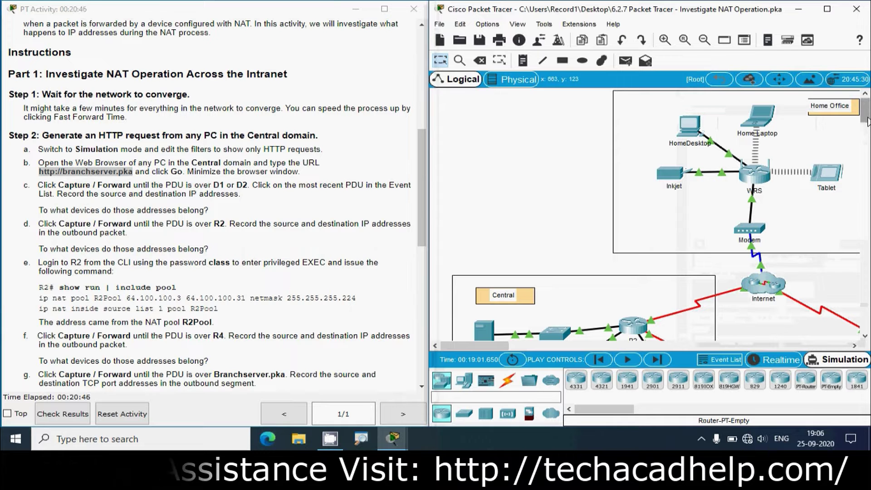
scroll(869, 121, down, 3)
scroll(634, 252, down, 6)
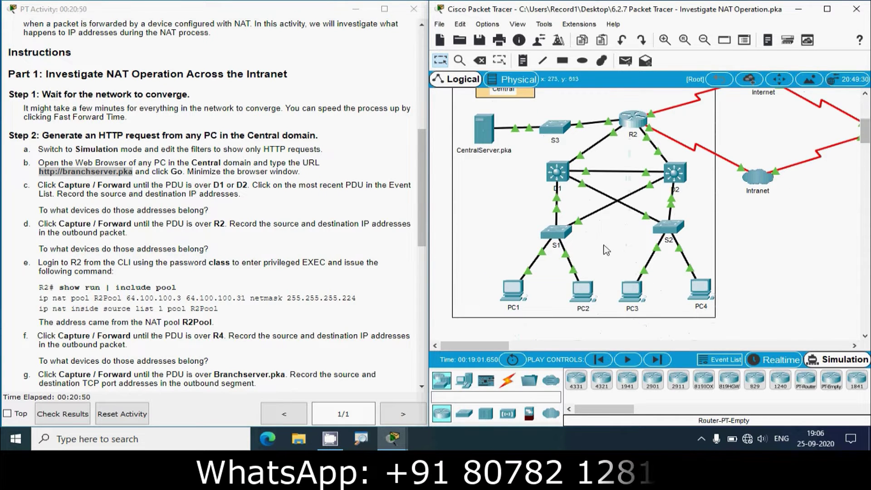
click(514, 293)
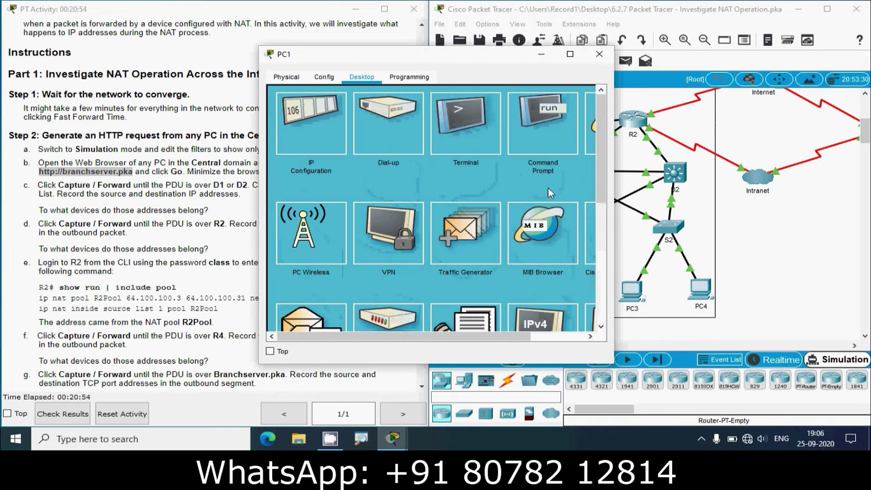
drag(501, 336, 555, 337)
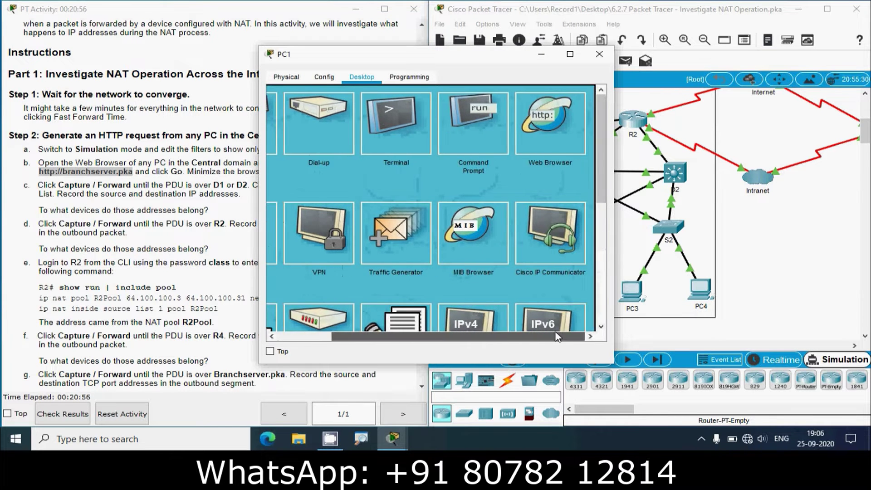
click(545, 132)
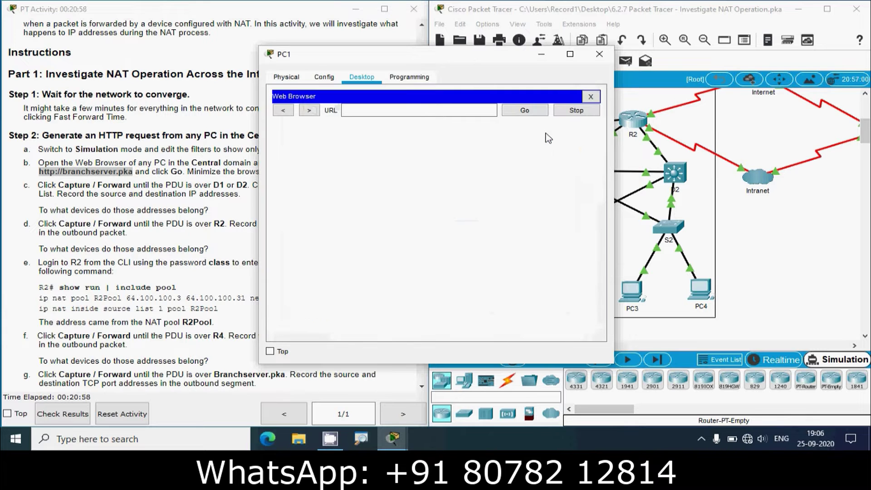
right_click(381, 111)
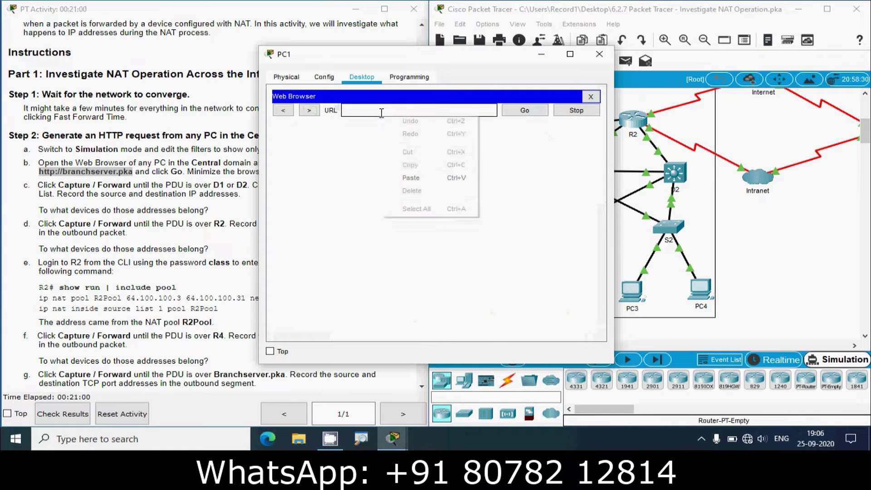
click(418, 177)
click(521, 114)
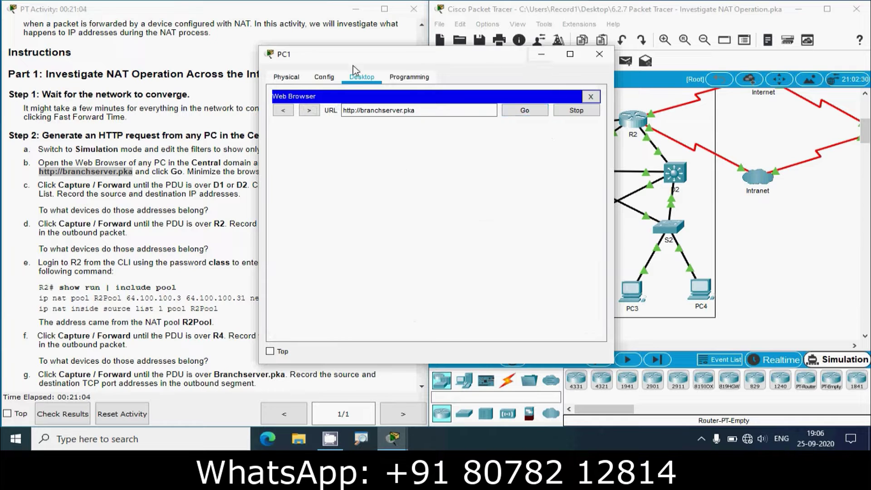
click(541, 54)
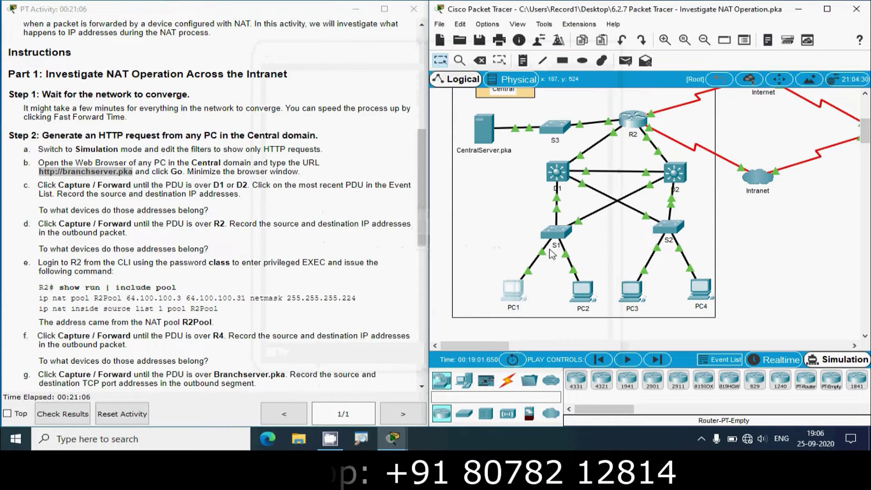
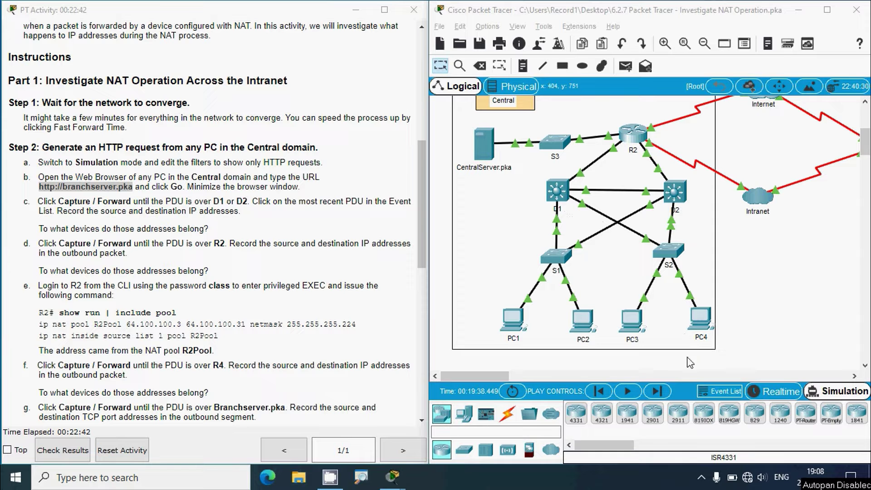
Advance the HTTP packet three simulation steps, from PC1 through S1 to D1.
click(665, 396)
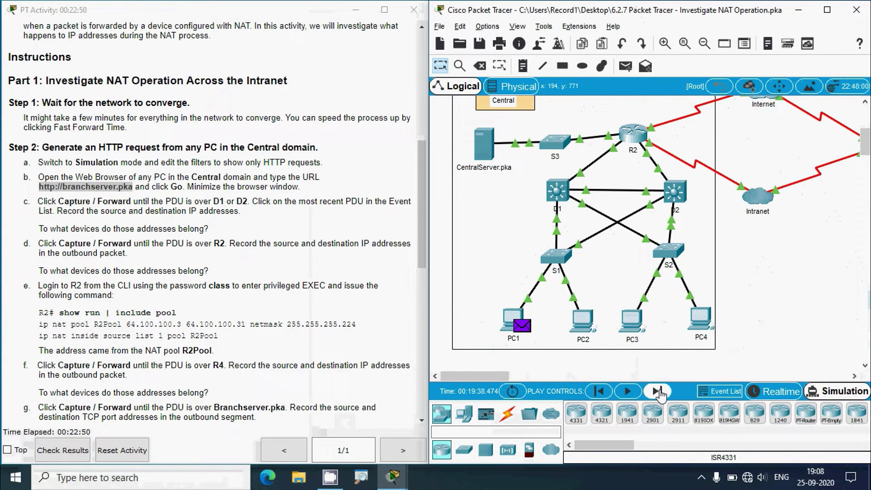
click(657, 391)
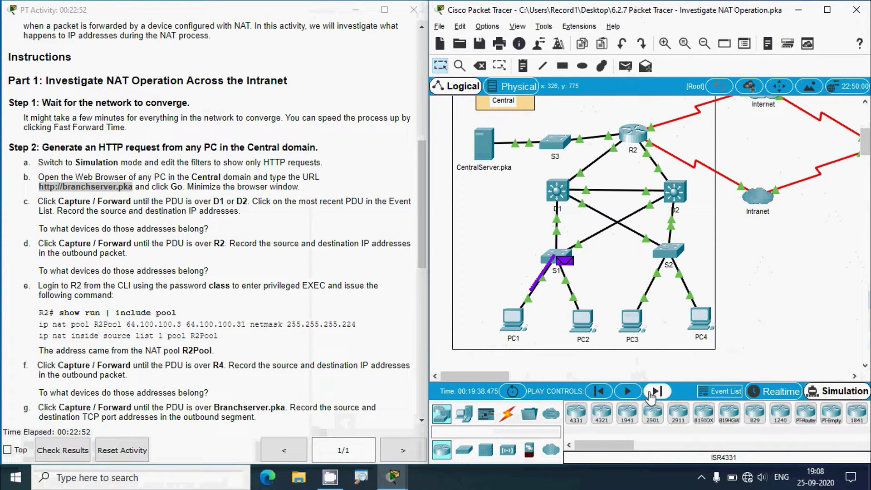
click(657, 391)
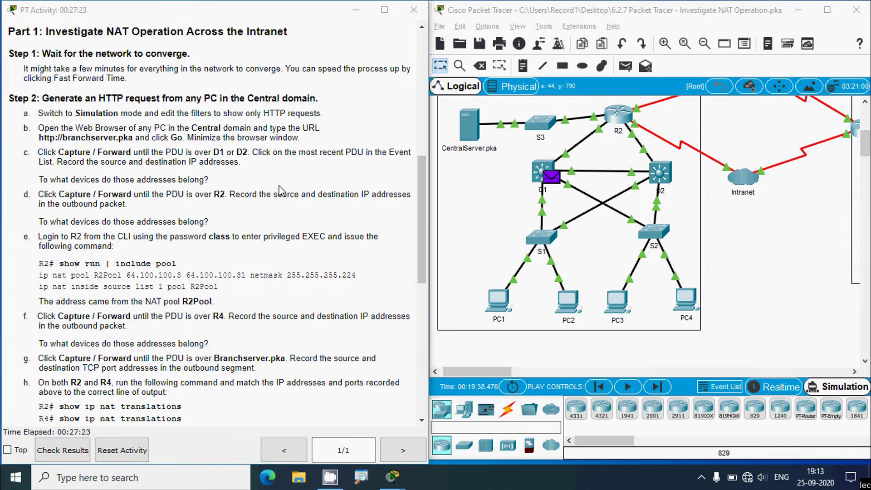
Open the event list and bring up the PDU details of the HTTP packet at D1.
click(718, 387)
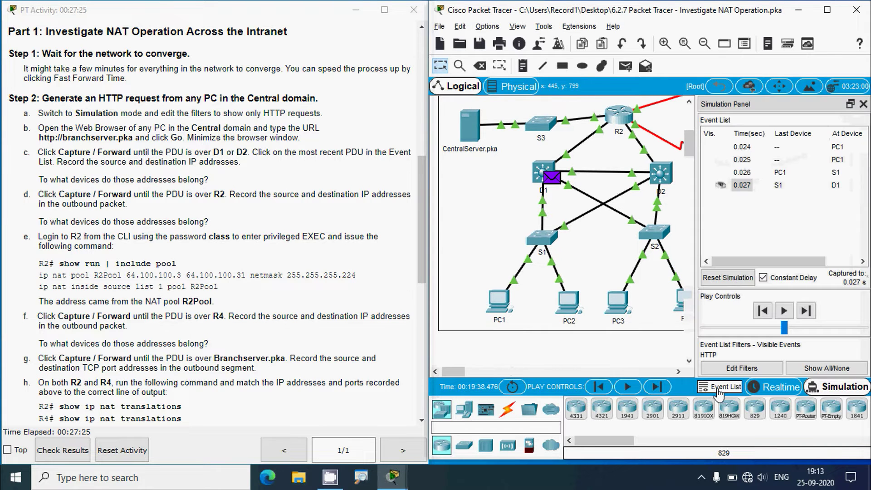
click(743, 190)
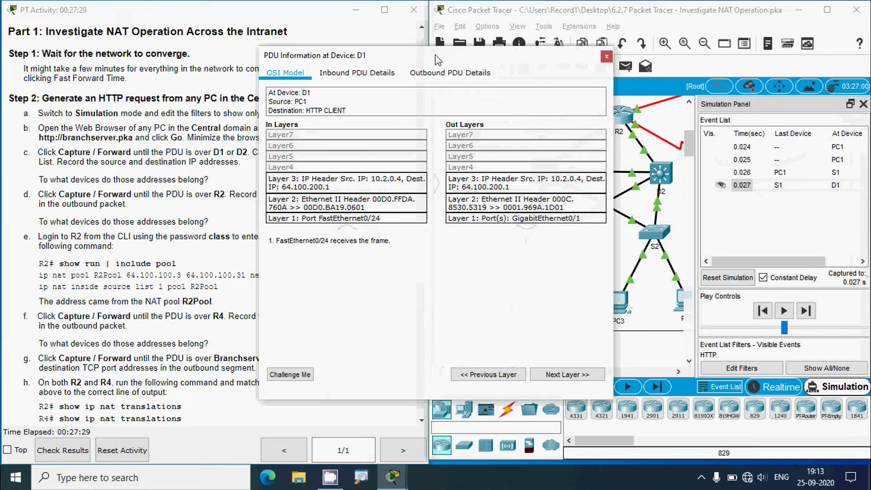
drag(437, 59, 335, 51)
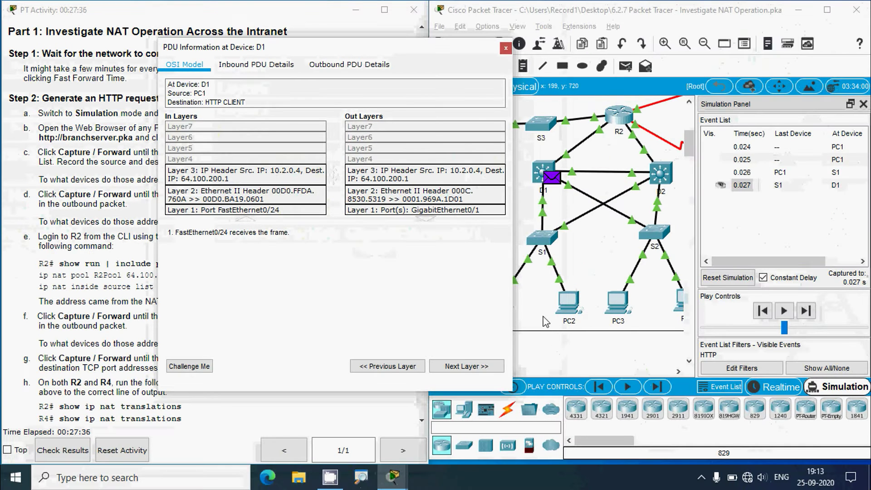
click(513, 320)
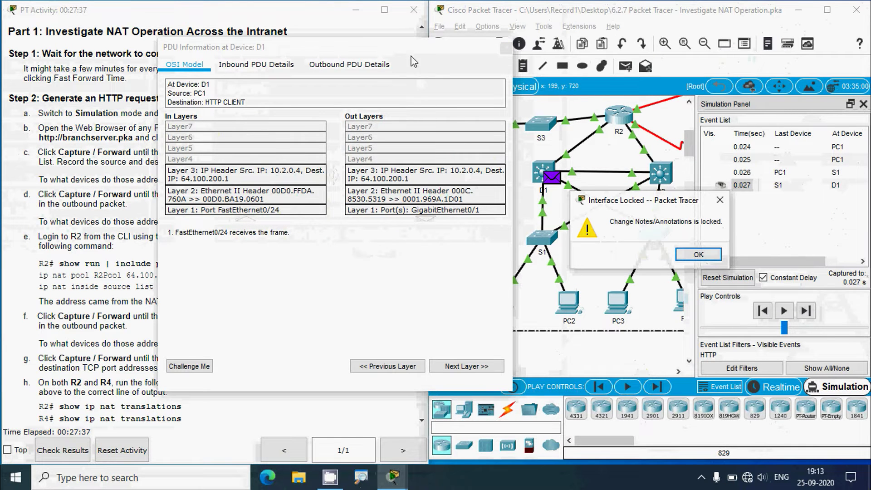
click(710, 254)
drag(324, 48, 225, 49)
Check PC1's web request, then return to the activity instructions.
click(498, 299)
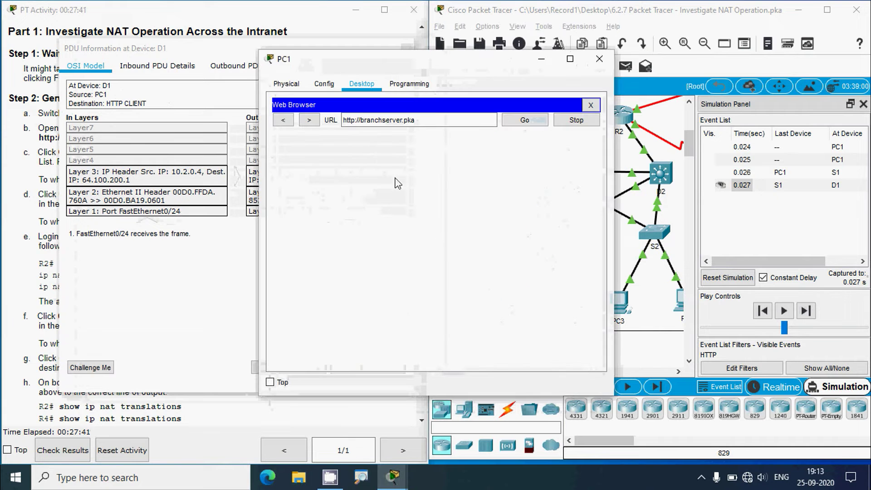
click(545, 61)
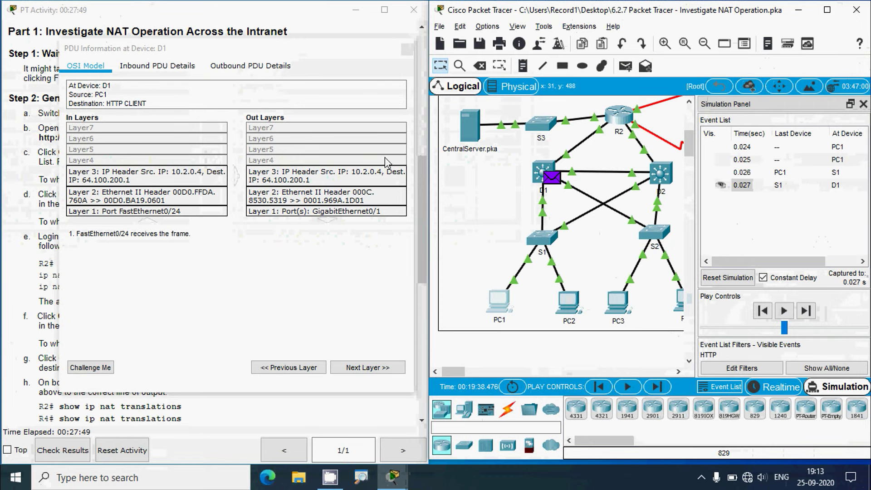
click(421, 195)
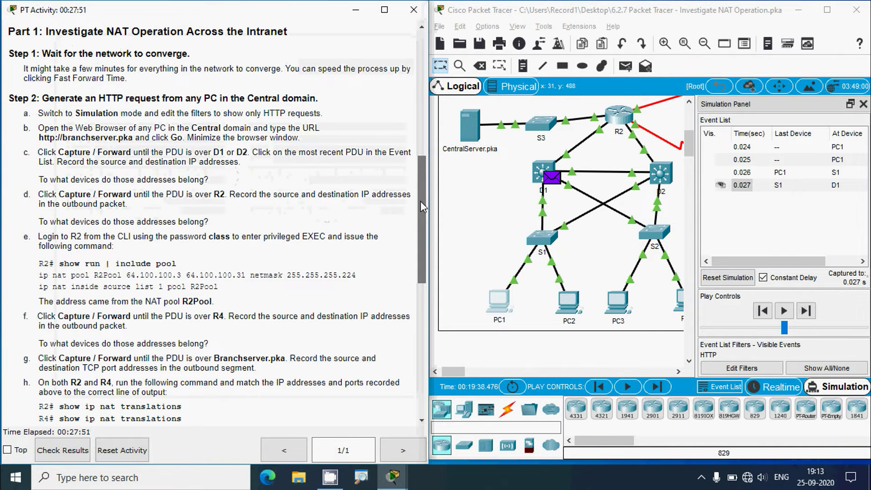
drag(421, 207, 416, 76)
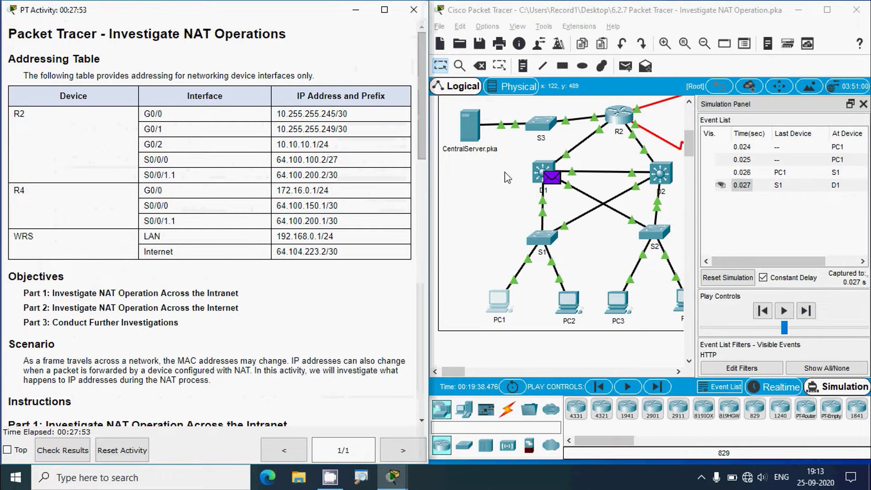
Match destination 64.100.200.1 to R4 in the Addressing Table, then close the PDU details.
click(722, 185)
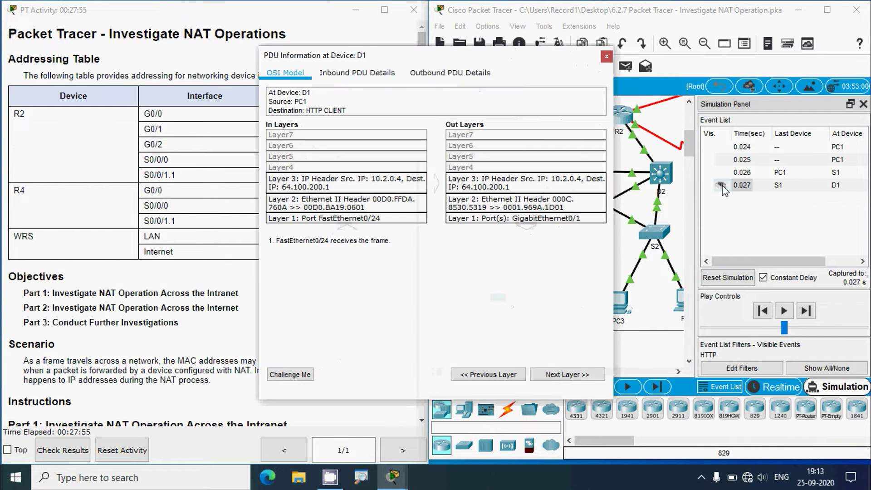
drag(368, 59, 540, 31)
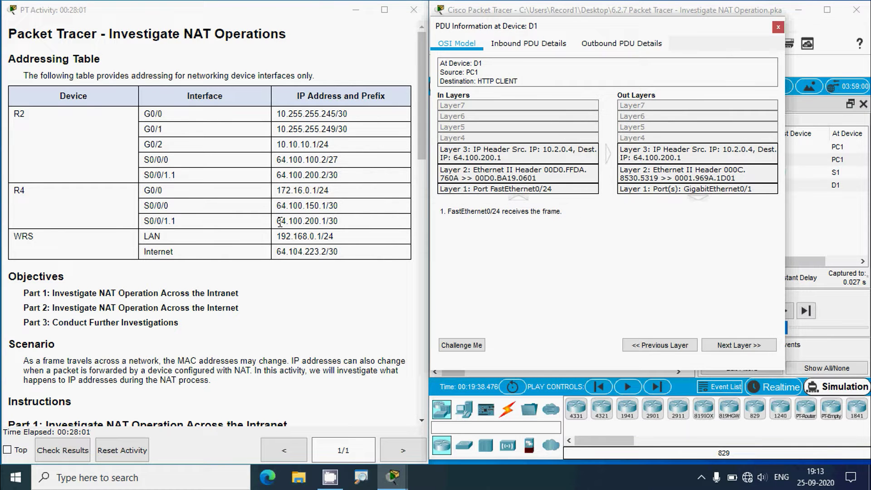
drag(279, 222, 323, 221)
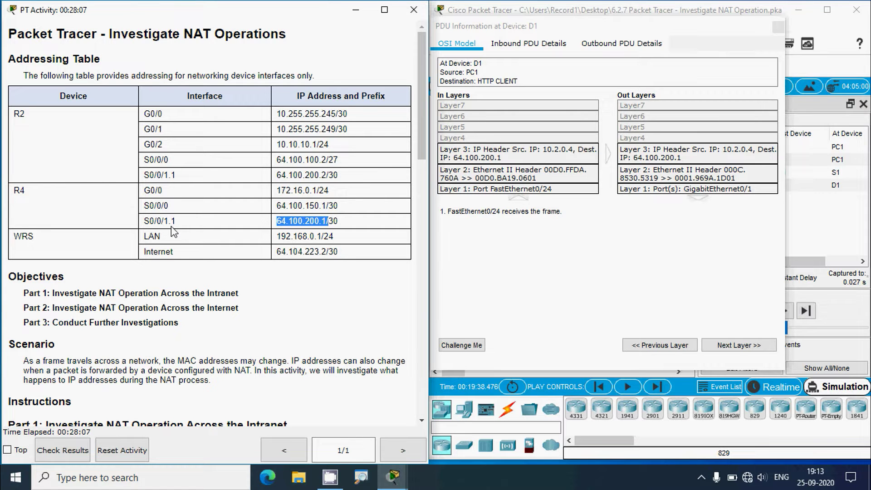
drag(34, 197, 15, 194)
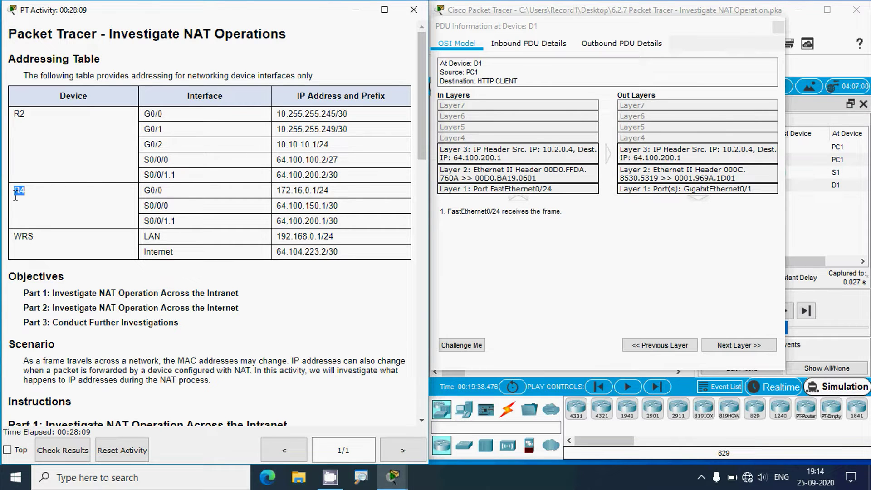
click(778, 26)
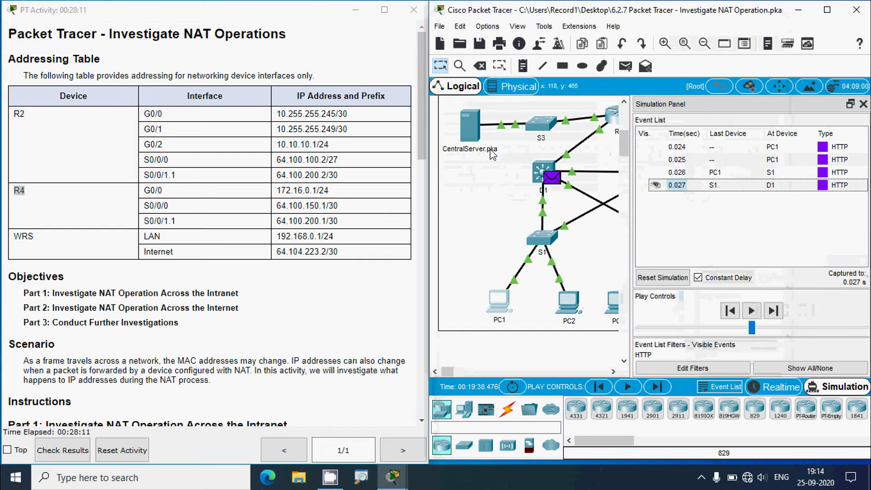
Close the Simulation Panel and forward the HTTP packet from D1 to R2.
drag(420, 111, 415, 236)
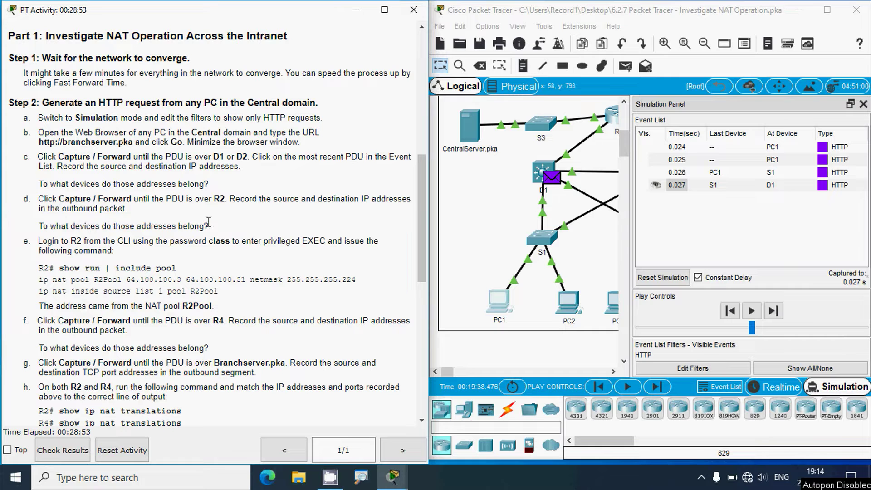
click(863, 105)
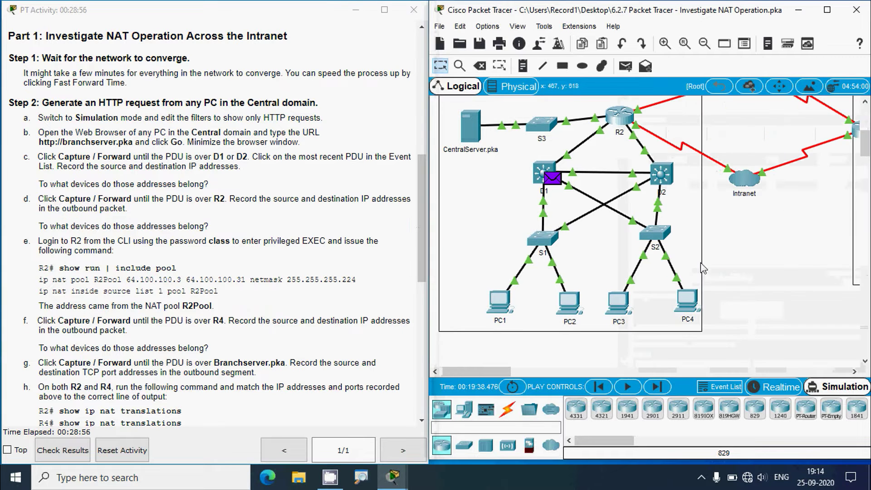
click(657, 389)
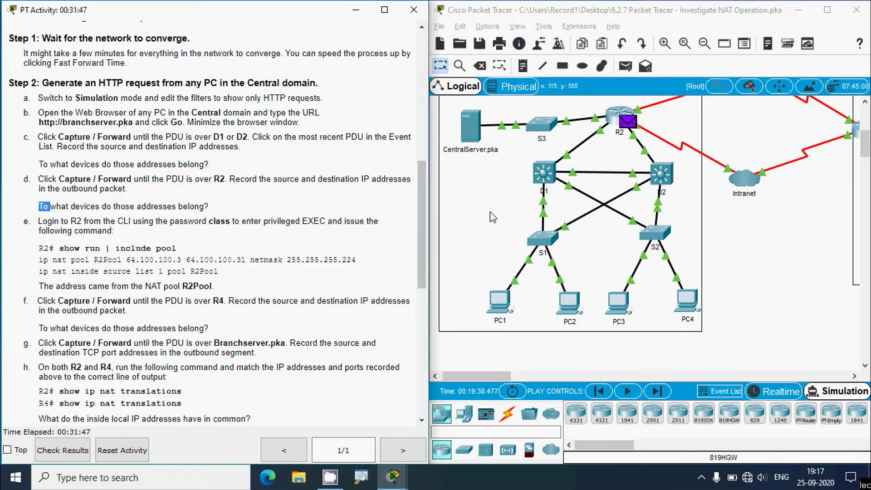
Inspect R2's outbound PDU, matching source 64.100.100.3 and destination 64.100.200.1 (R4) in the Addressing Table.
click(627, 125)
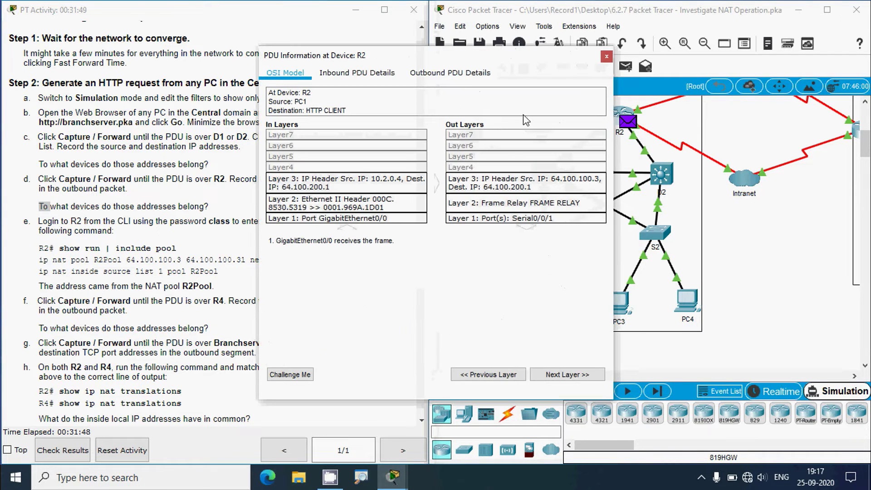
drag(567, 60, 650, 41)
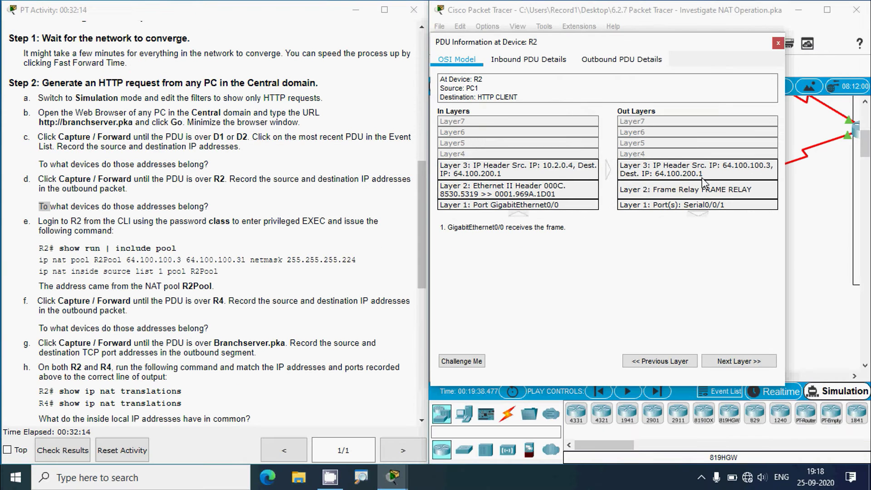
scroll(385, 187, up, 10)
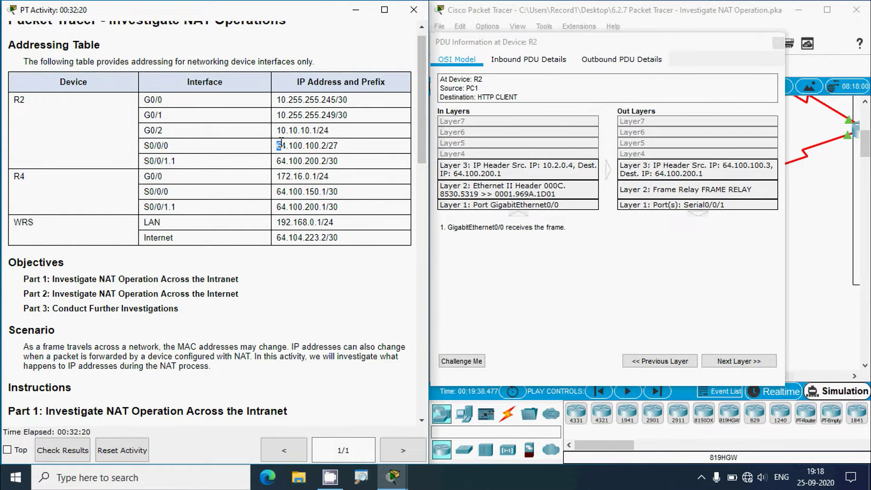
drag(281, 145, 143, 146)
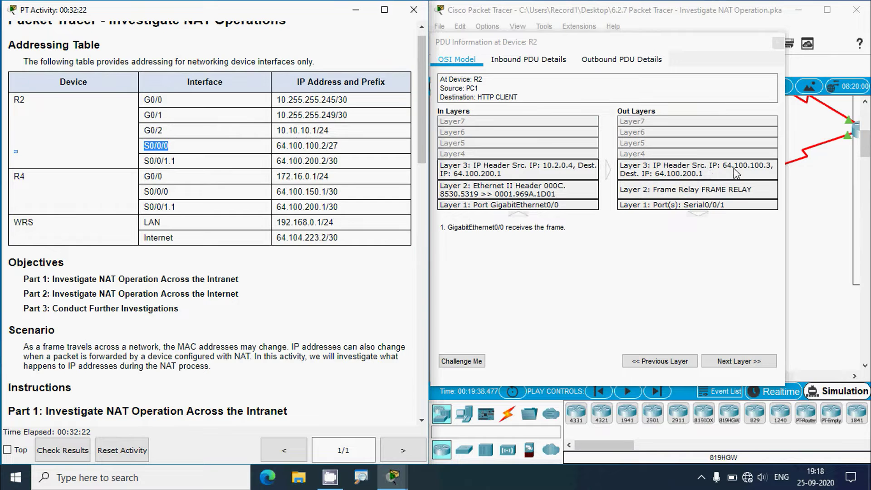
click(289, 164)
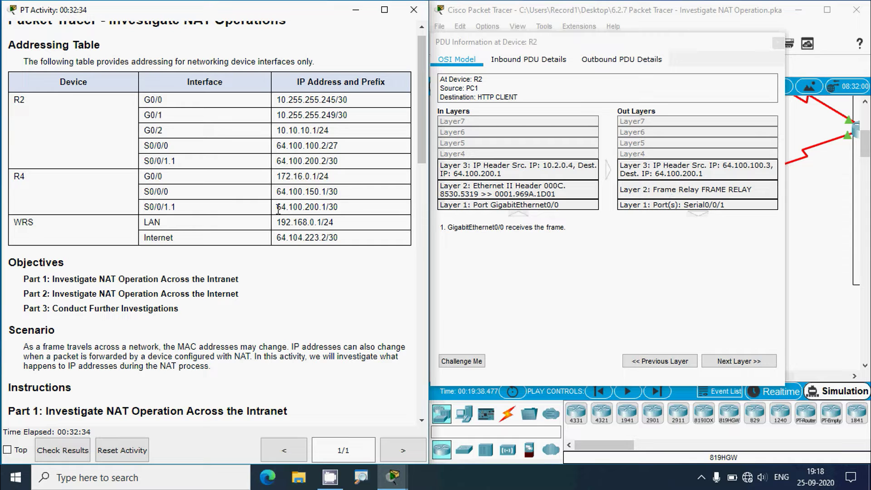
drag(278, 209, 338, 207)
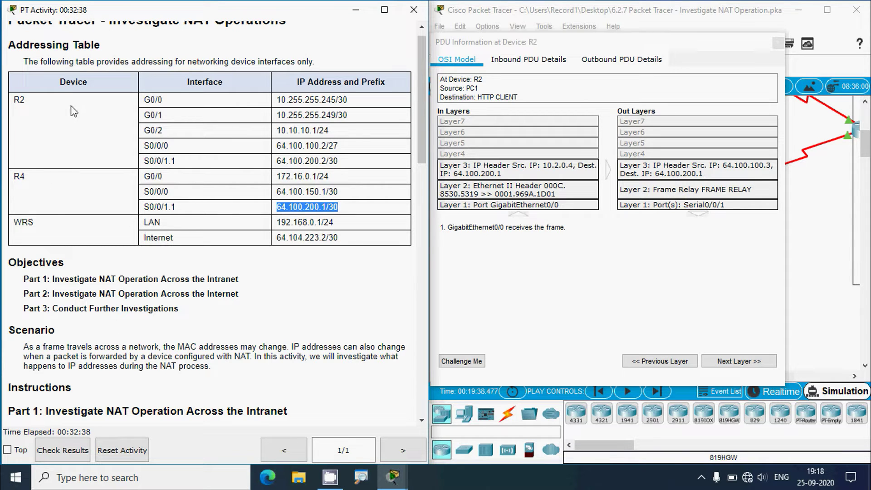
double_click(17, 178)
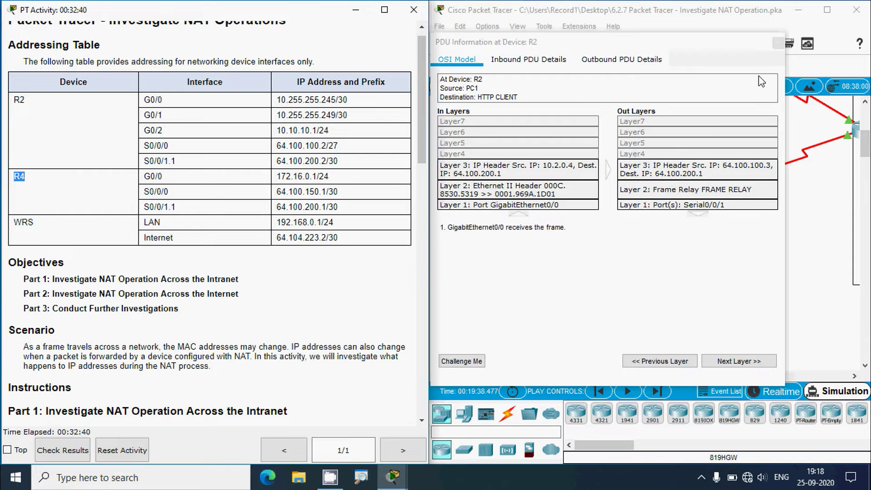
click(778, 43)
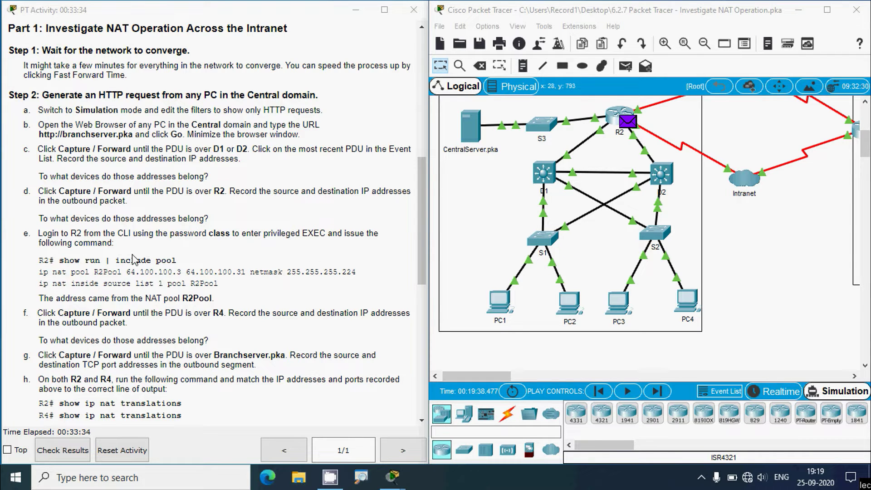
Copy the pool command, then open R2's CLI and enter privileged mode with enable.
drag(61, 260, 173, 261)
key(ctrl+c)
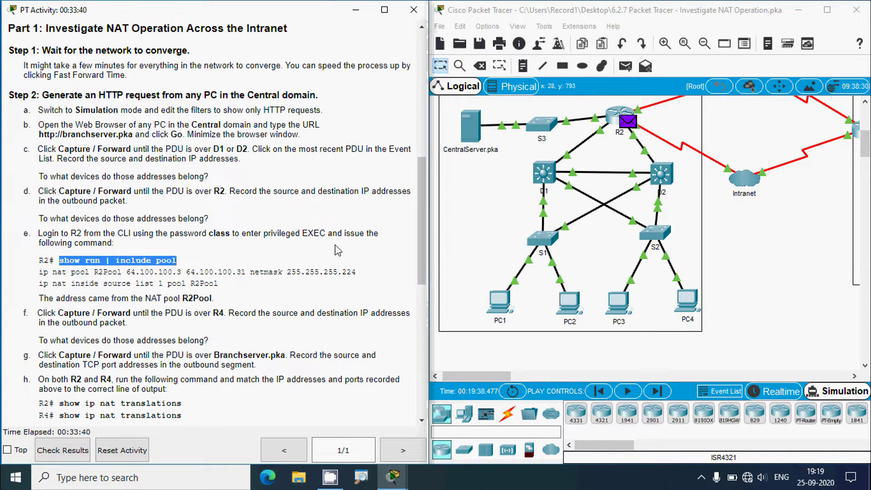
click(617, 117)
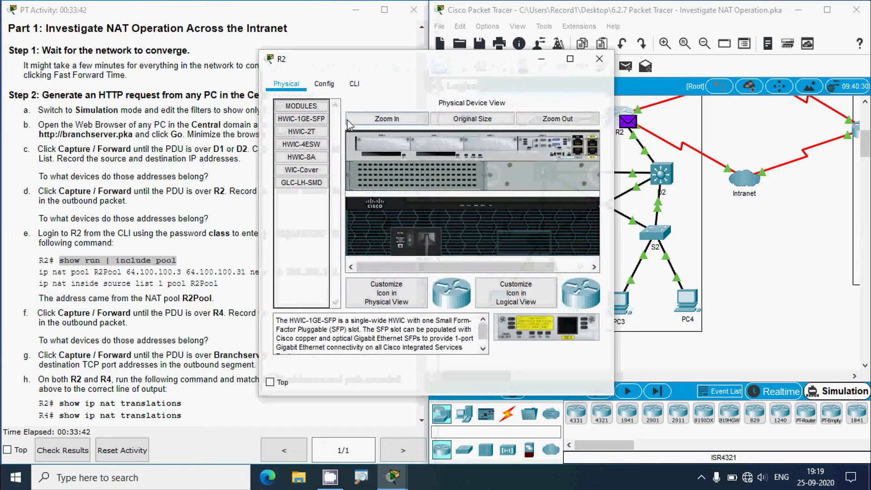
click(354, 84)
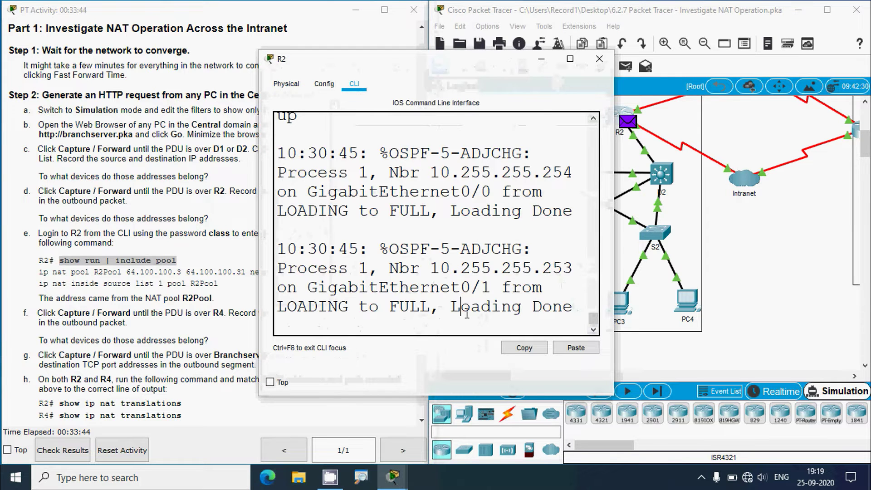
key(Return)
text(enable)
key(Return)
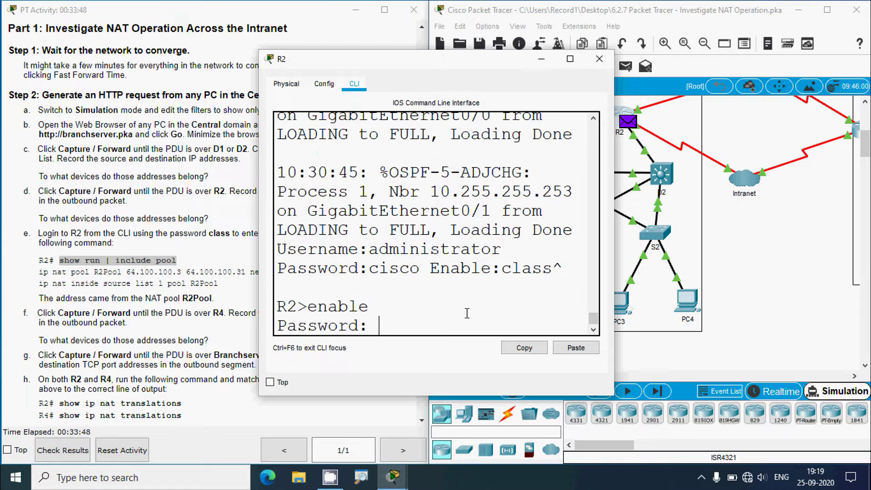
key(Return)
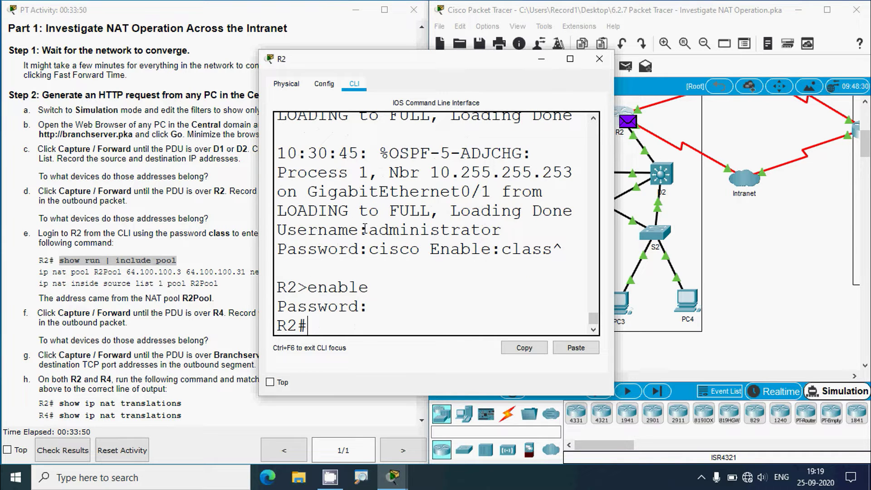
Run show run | include pool, revealing R2Pool 64.100.100.3–64.100.100.31, and maximize R2's window.
right_click(333, 320)
click(349, 352)
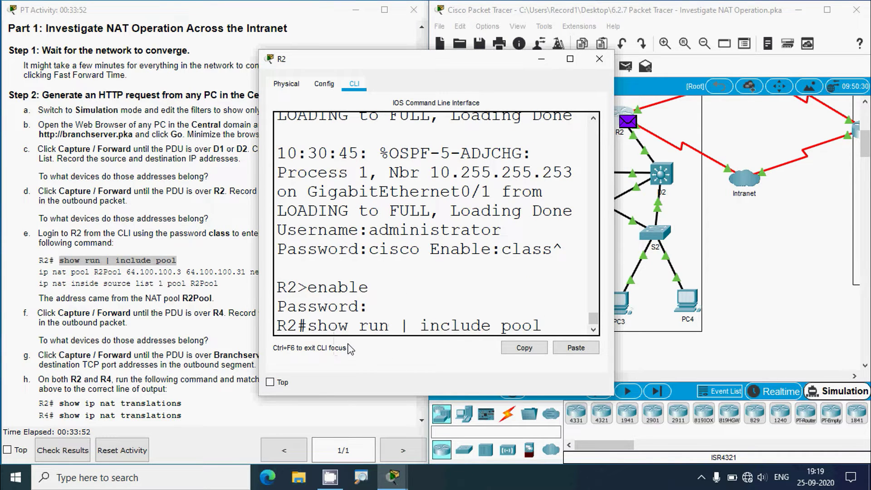
key(Return)
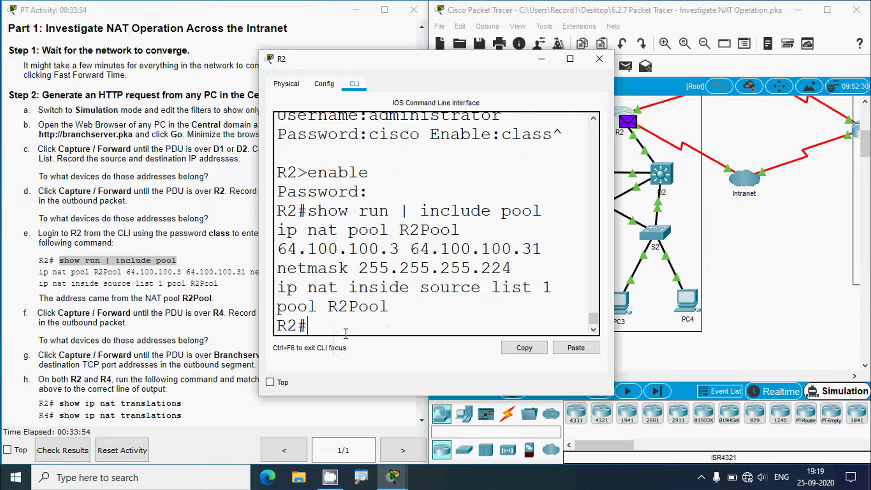
click(569, 59)
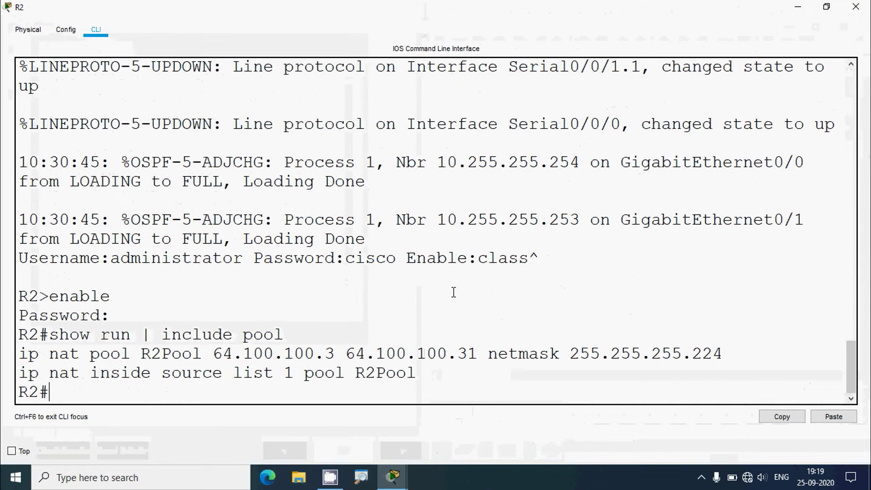
Close R2's console and verify the R2 PDU's source 10.2.0.4 is translated to 64.100.100.3.
drag(19, 354, 448, 377)
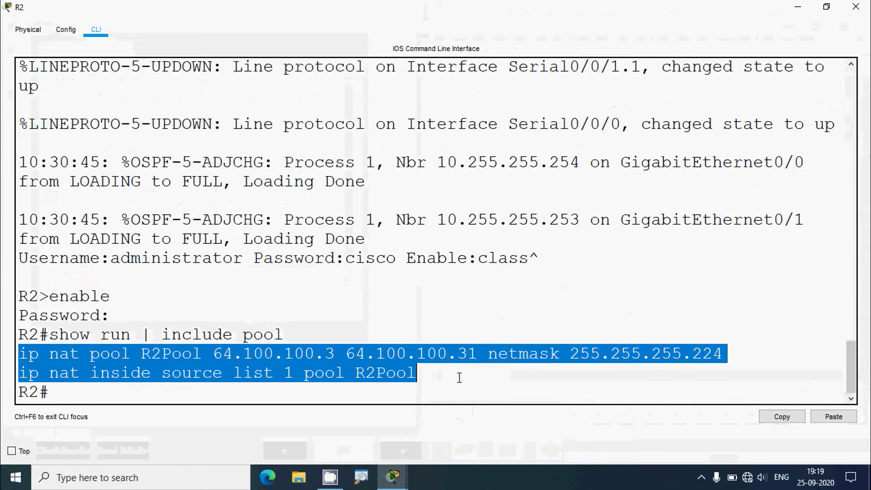
click(850, 9)
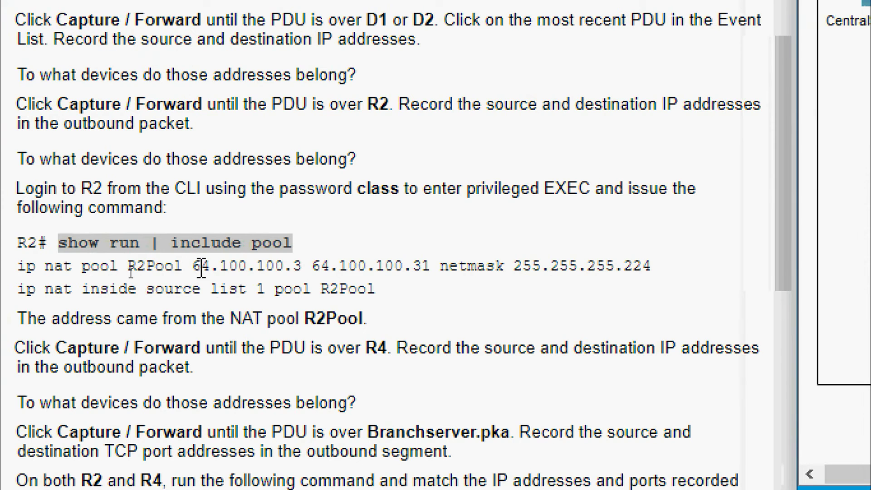
drag(192, 268, 303, 268)
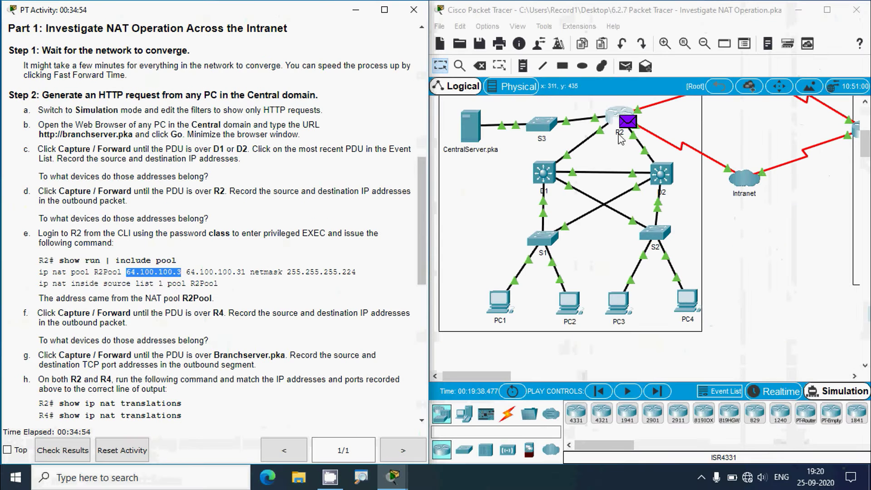
click(502, 168)
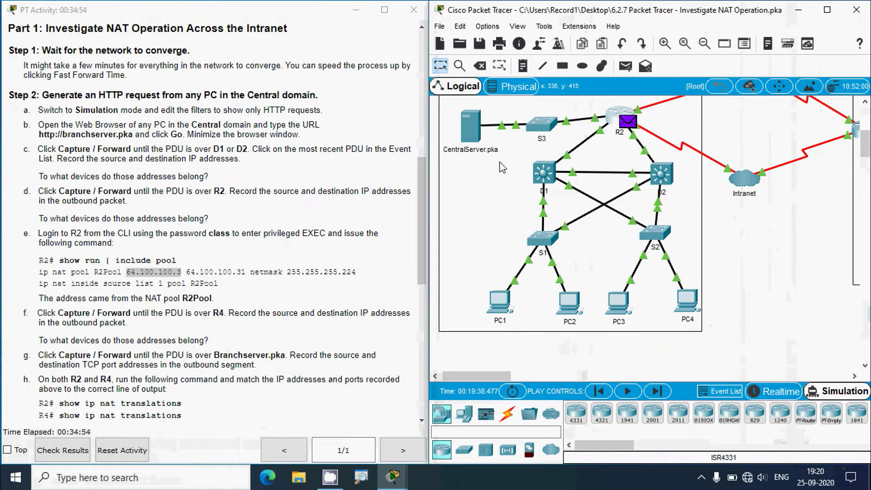
click(628, 121)
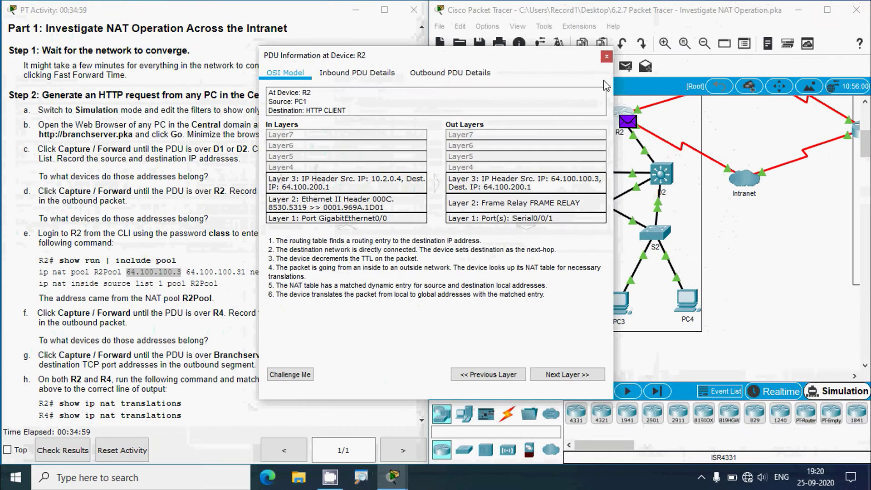
click(649, 23)
click(288, 279)
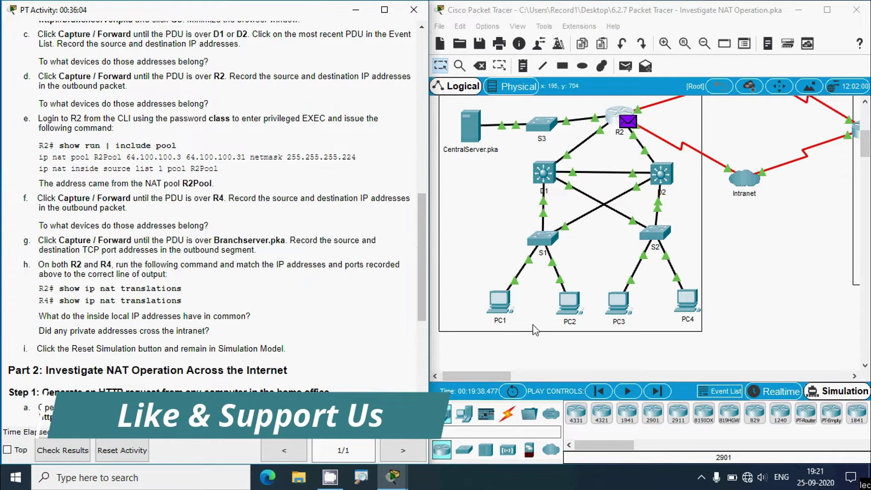
Scroll the canvas right and forward the HTTP packet twice, across the Intranet to R4.
click(698, 245)
scroll(771, 204, right, 1)
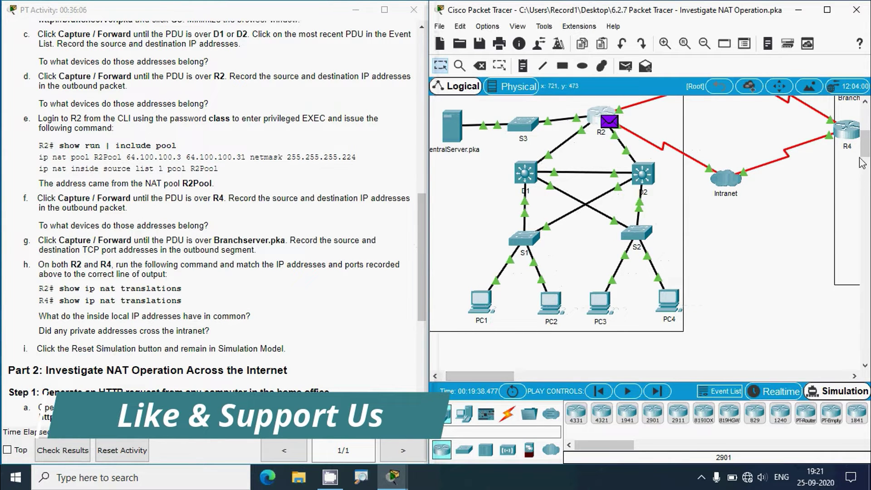
scroll(862, 162, up, 3)
click(656, 392)
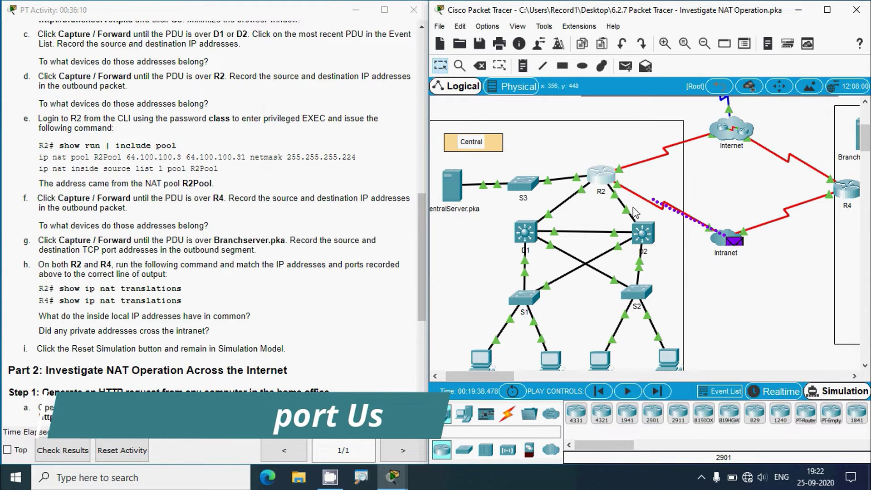
click(661, 394)
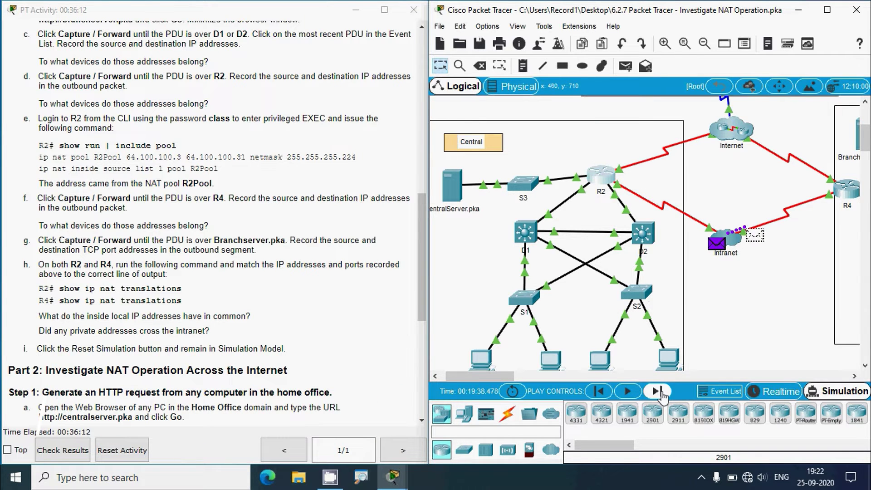
drag(499, 377, 521, 377)
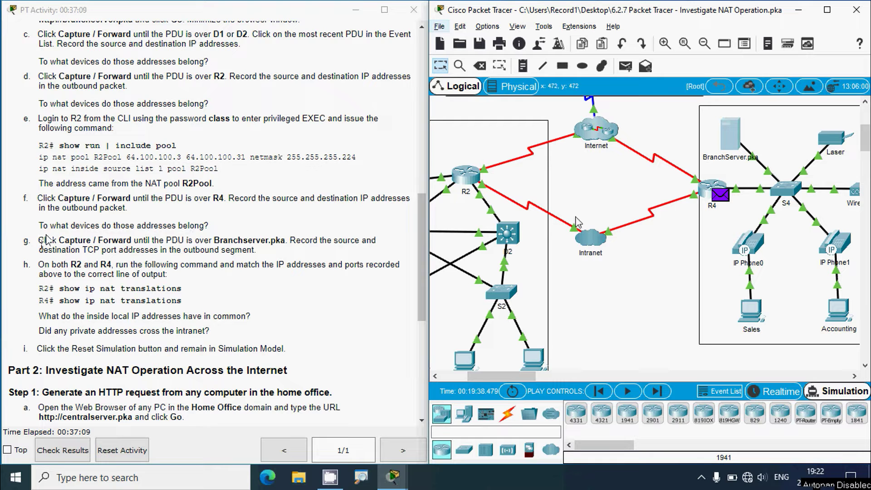
click(721, 197)
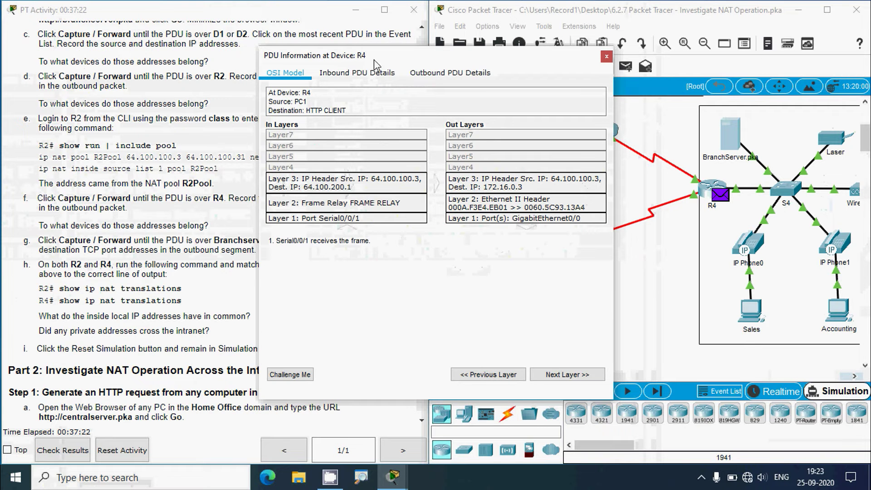
drag(373, 99, 247, 98)
drag(376, 96, 246, 110)
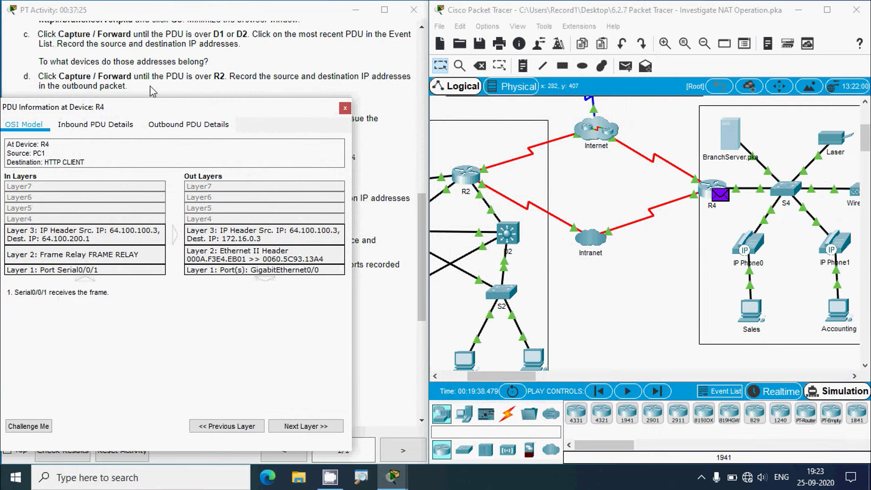
drag(165, 110, 470, 69)
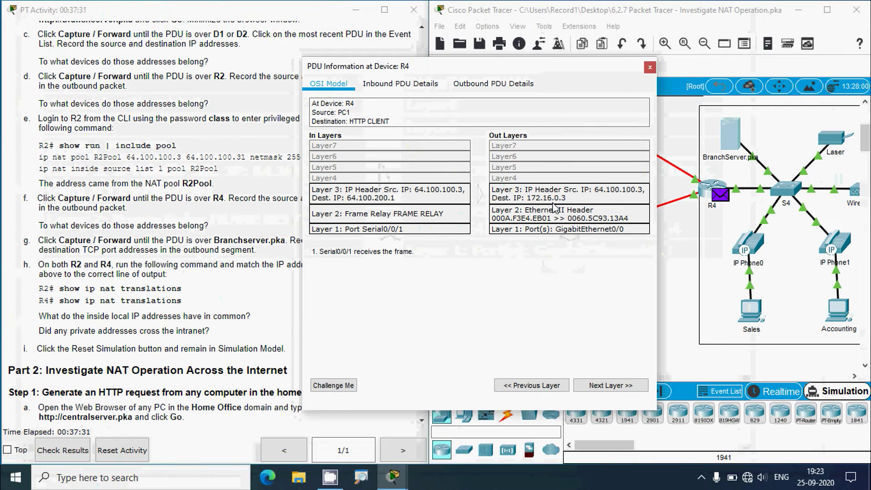
click(722, 150)
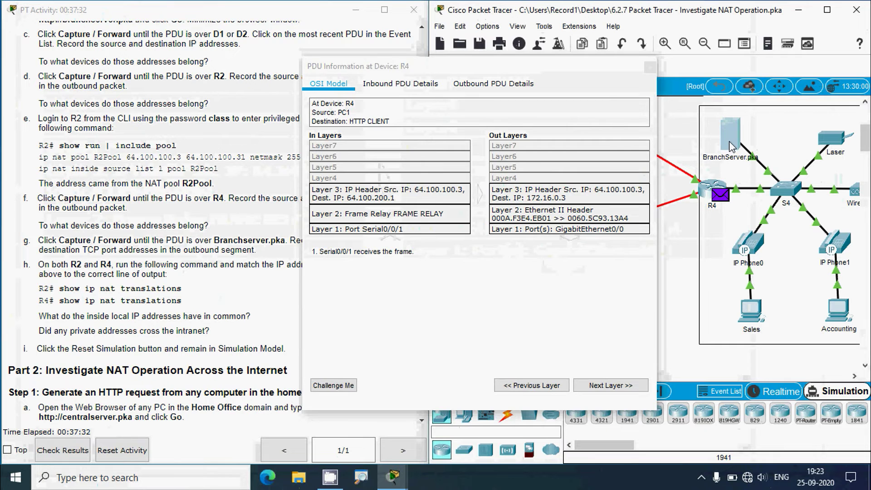
click(338, 136)
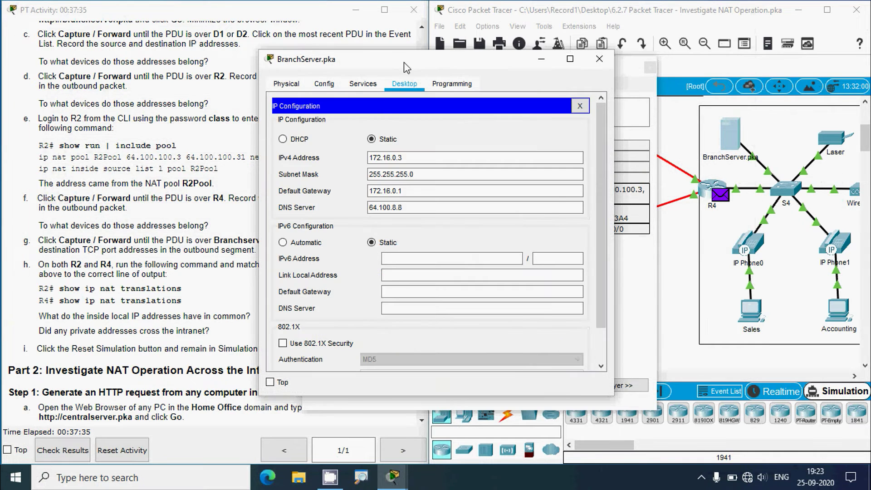
drag(317, 59, 166, 71)
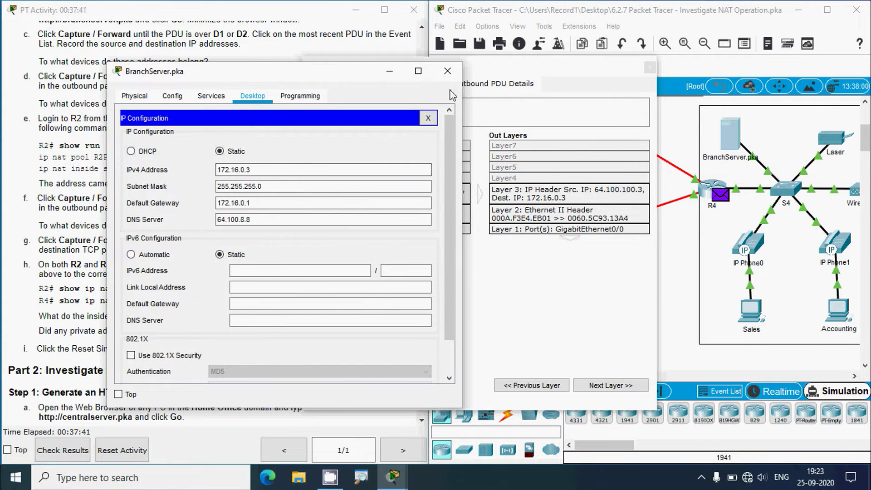
click(447, 71)
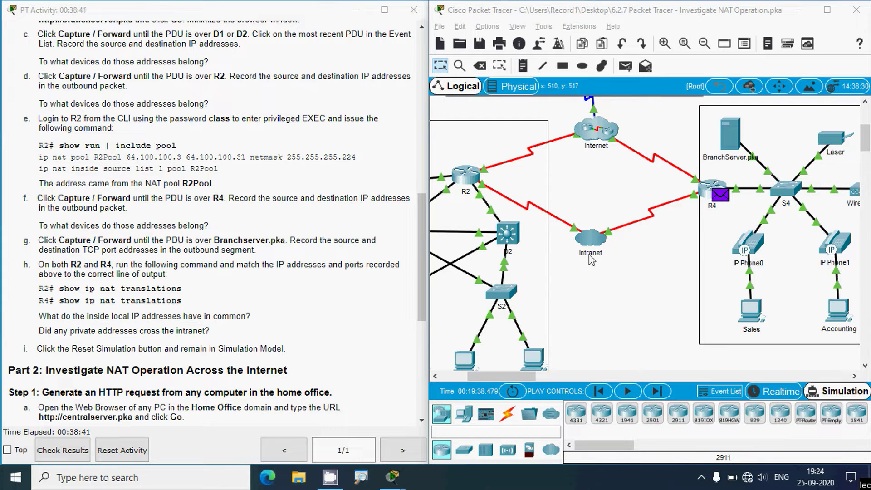
drag(522, 378, 540, 379)
click(657, 391)
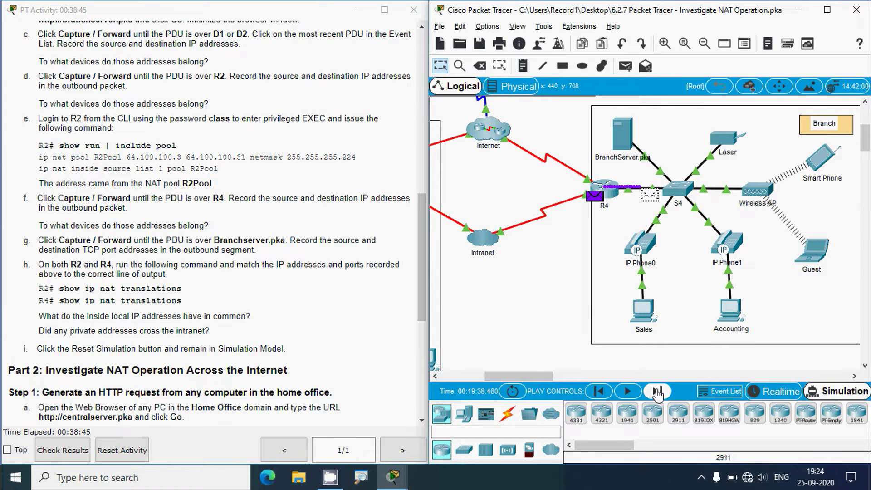
click(657, 394)
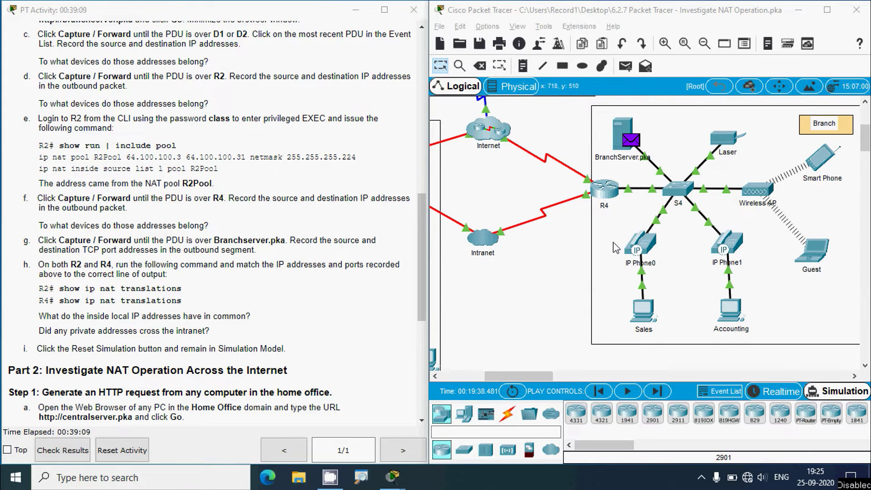
click(633, 145)
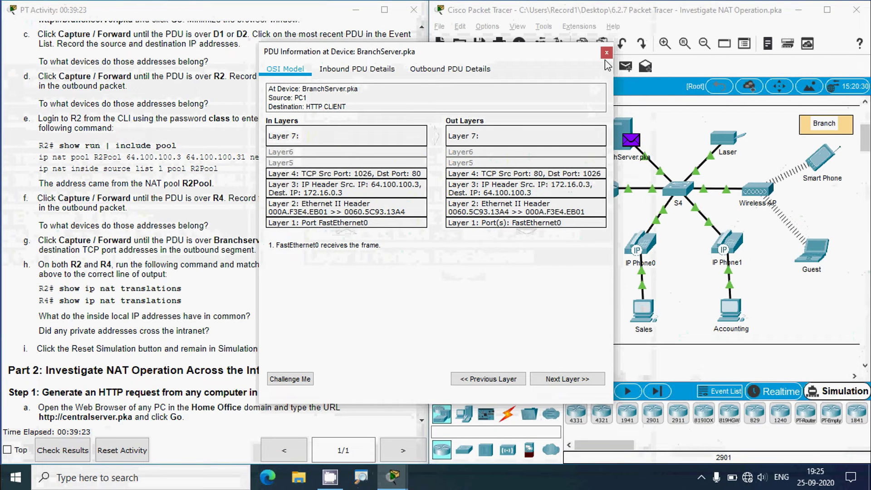
click(607, 60)
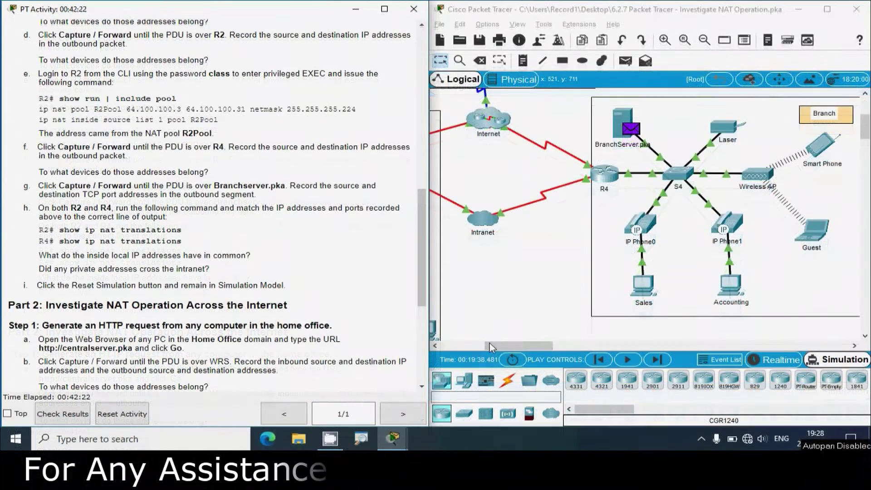
Run show ip nat translations on R2, showing 10.2.0.4 as 64.100.100.3:1025/1026, then close R2.
drag(489, 345, 458, 346)
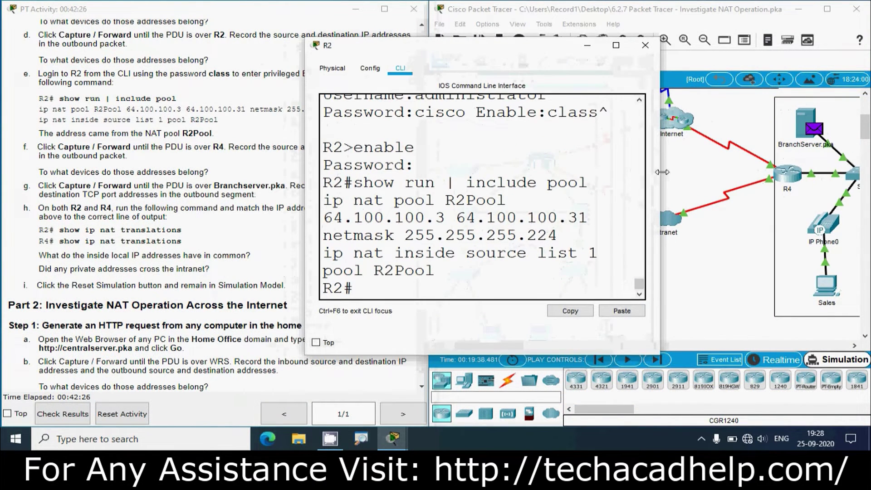
drag(662, 171, 863, 173)
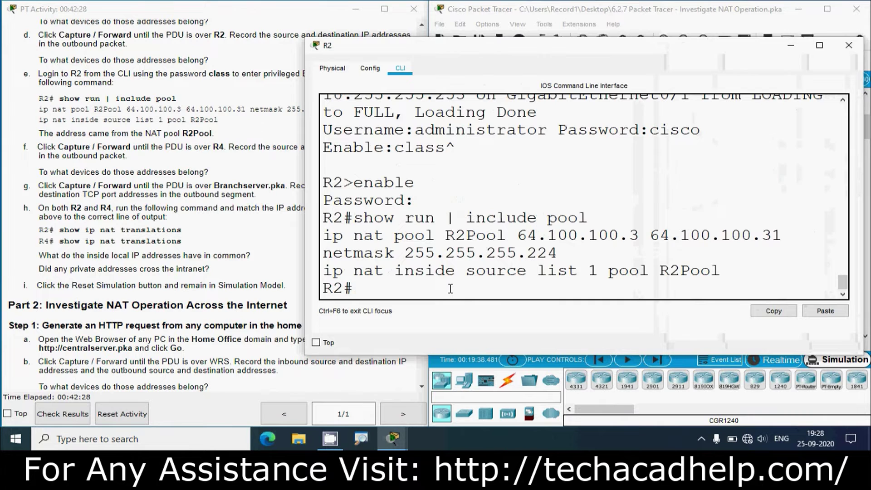
text(show ip nat)
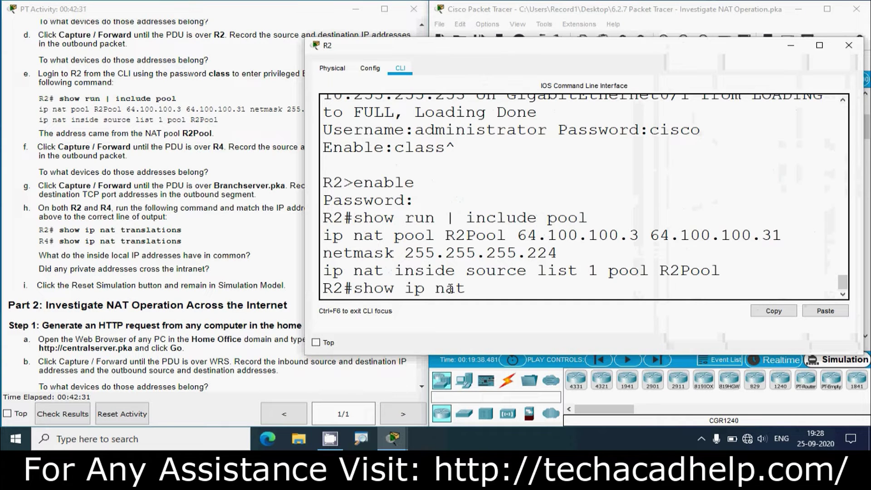
text( tran)
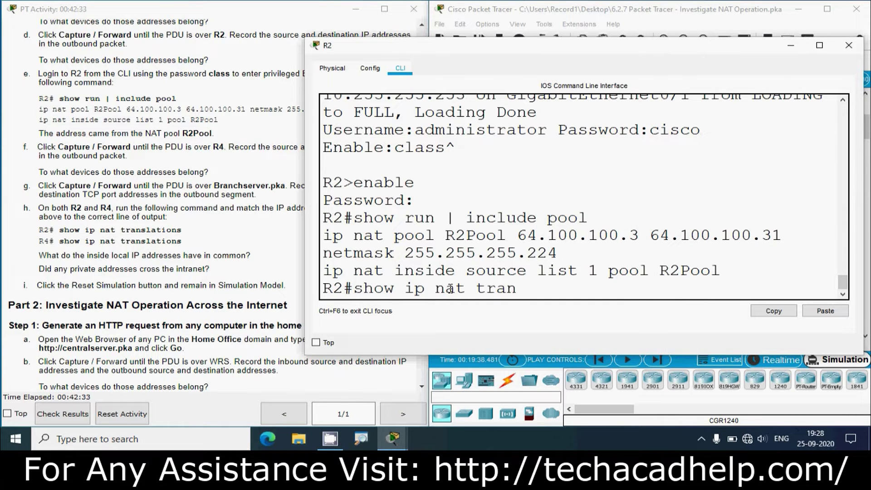
text(slations)
key(Return)
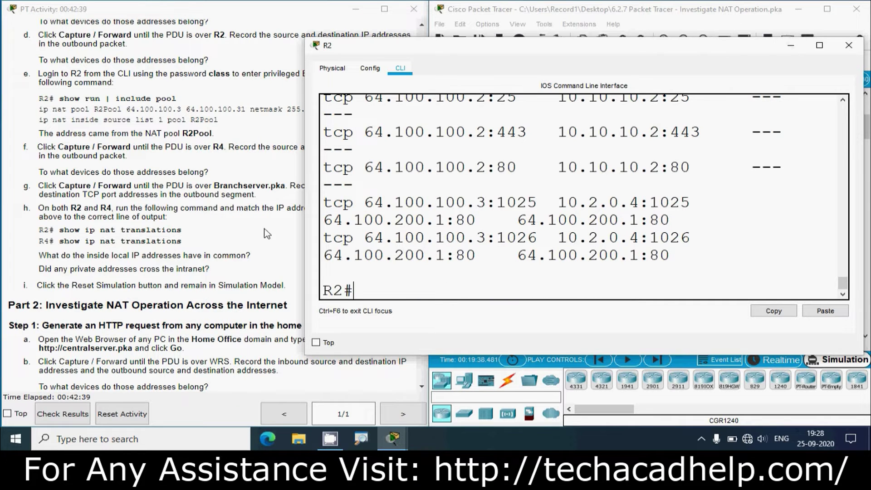
click(819, 45)
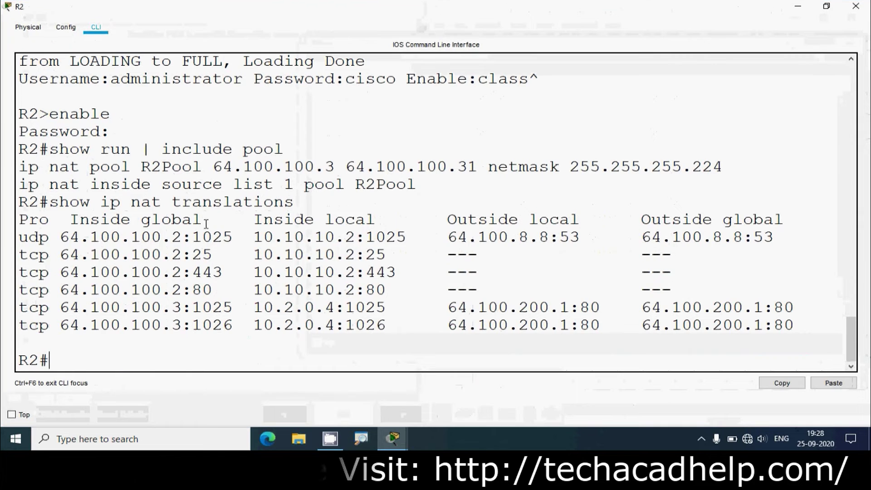
drag(79, 237, 40, 361)
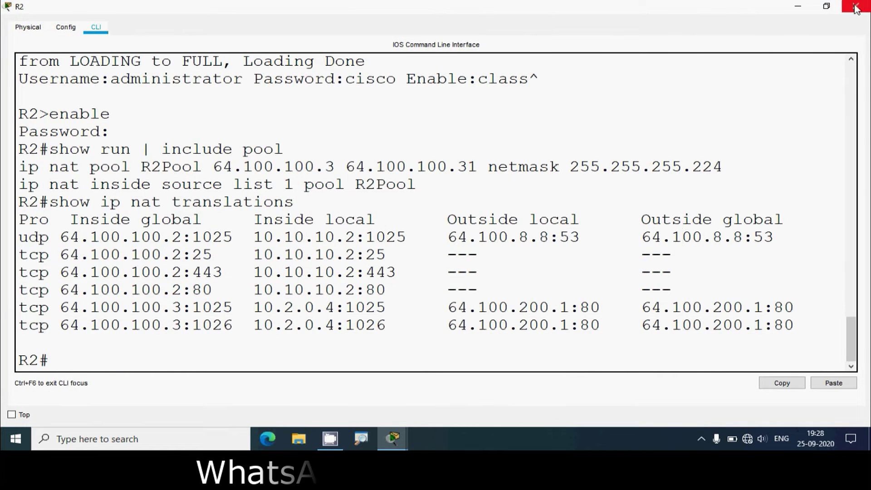
click(856, 8)
Open R4's CLI and enter privileged mode with en and the enable password.
click(787, 174)
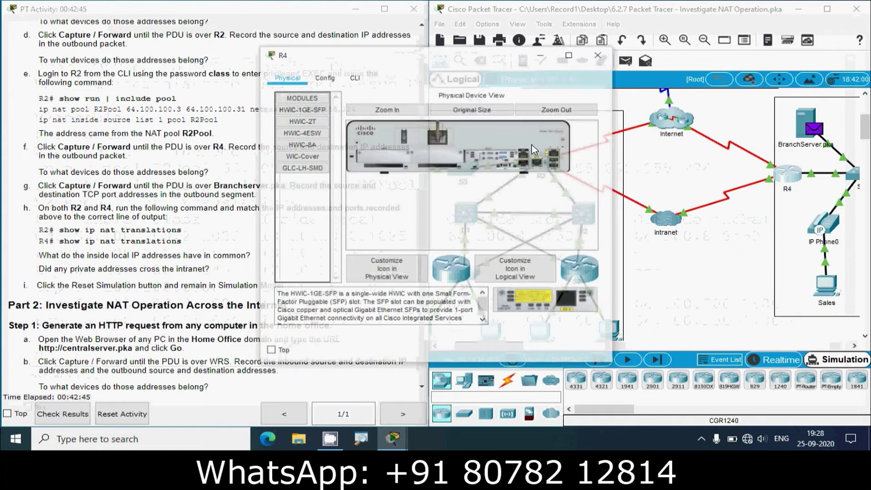
drag(615, 155, 799, 155)
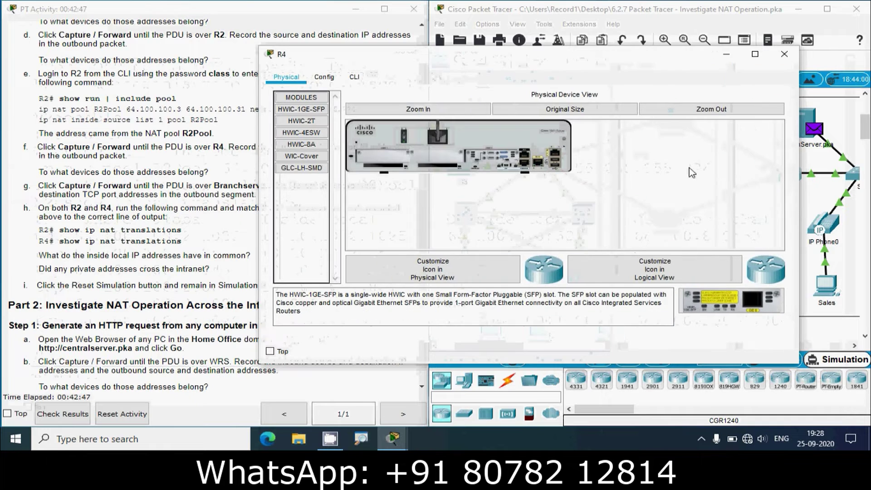
click(355, 76)
key(Return)
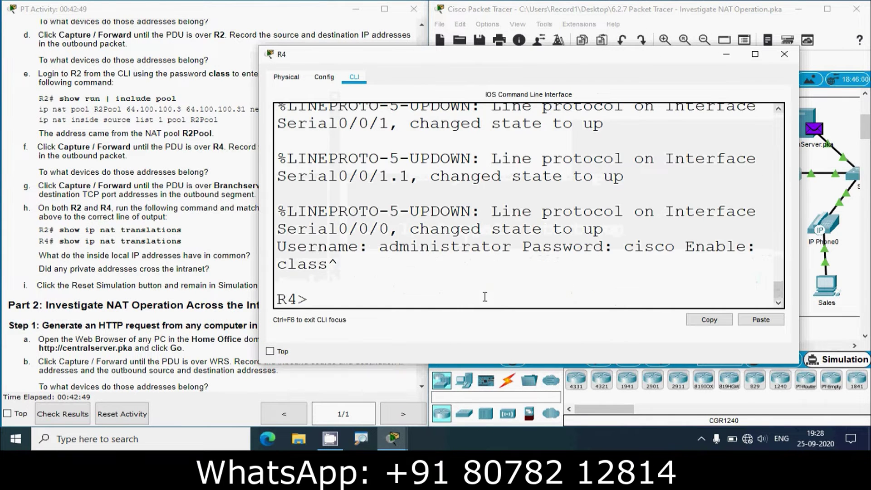
text(en)
key(Return)
text(class)
key(Return)
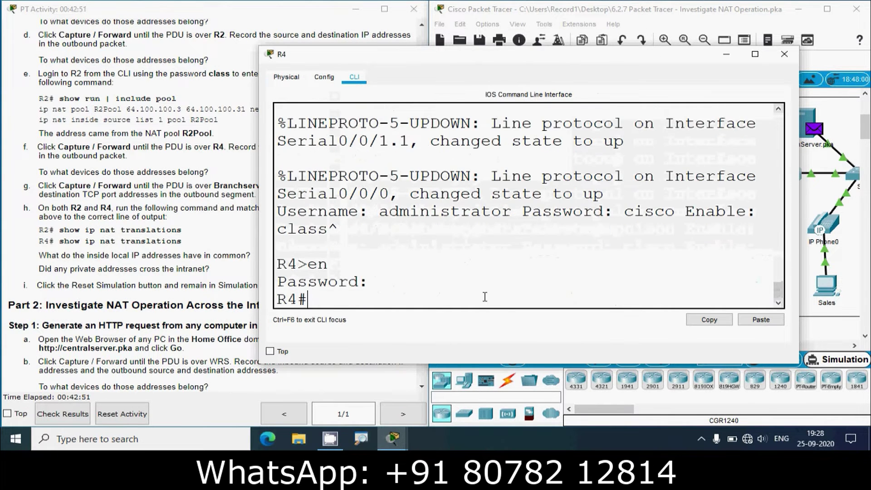
Run show ip nat translations on R4, showing 64.100.200.1:80 mapped to 172.16.0.3:80, and maximize.
text(show ip )
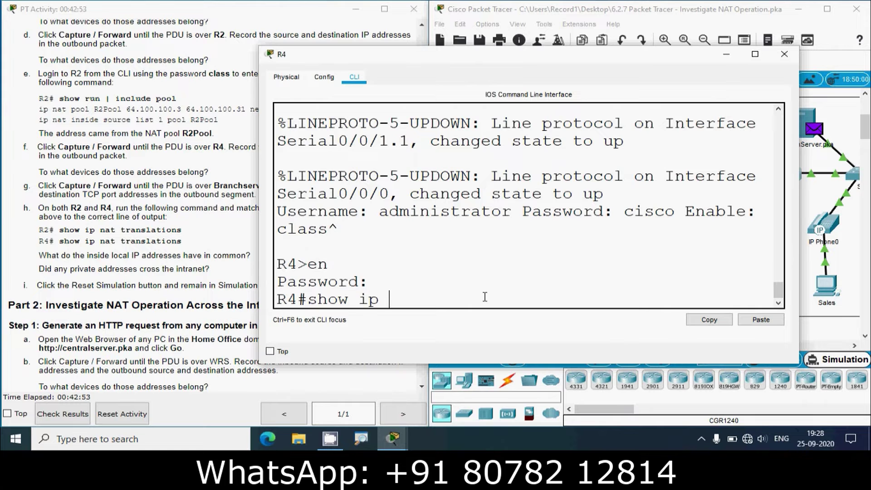
text(nat transl)
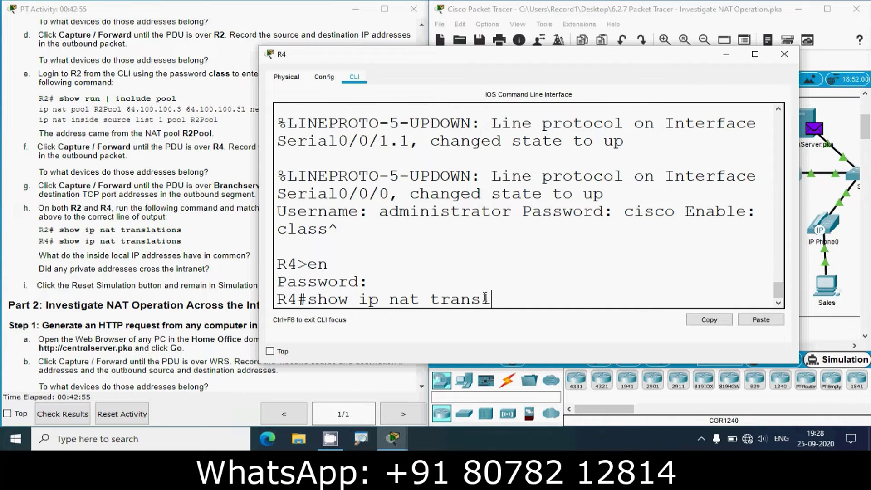
text(ations)
key(Return)
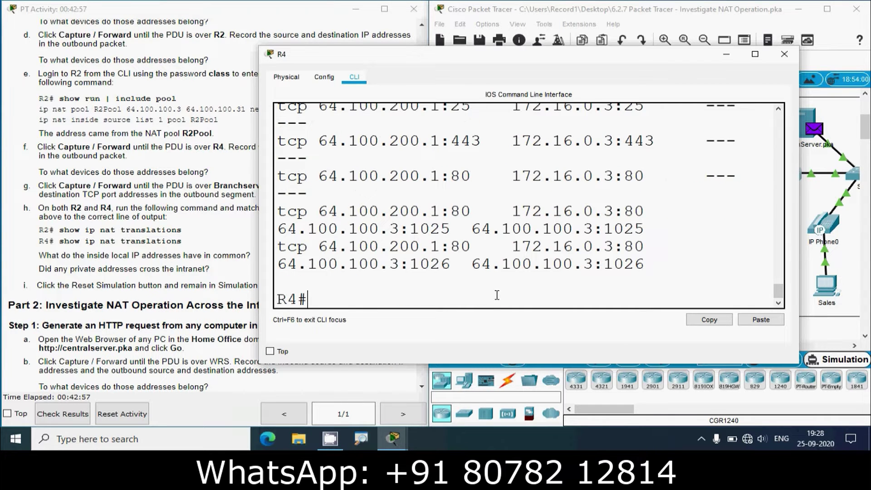
double_click(669, 59)
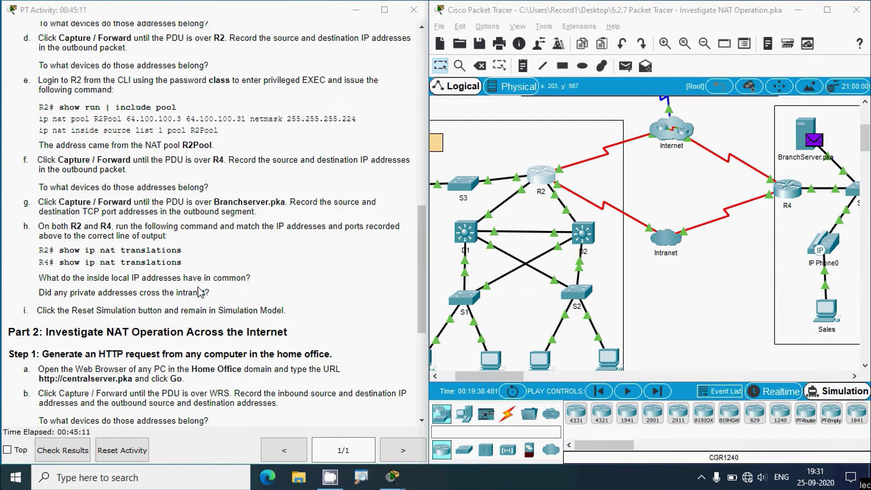
click(540, 179)
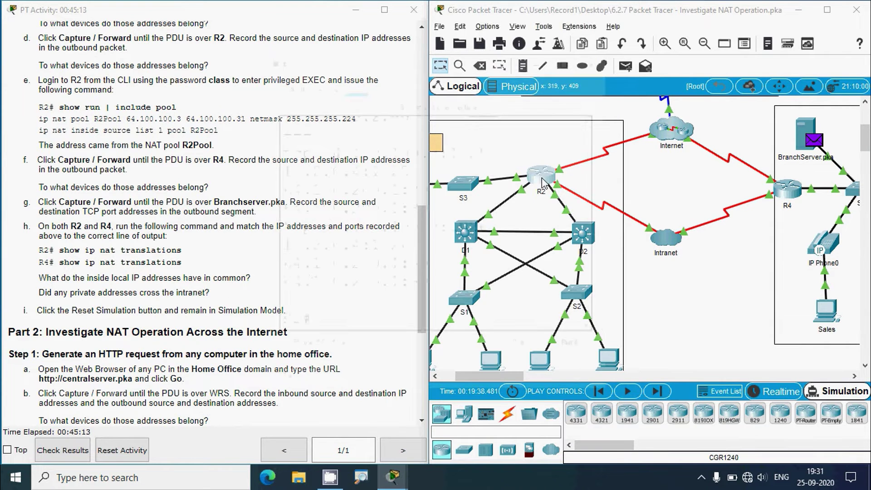
click(570, 59)
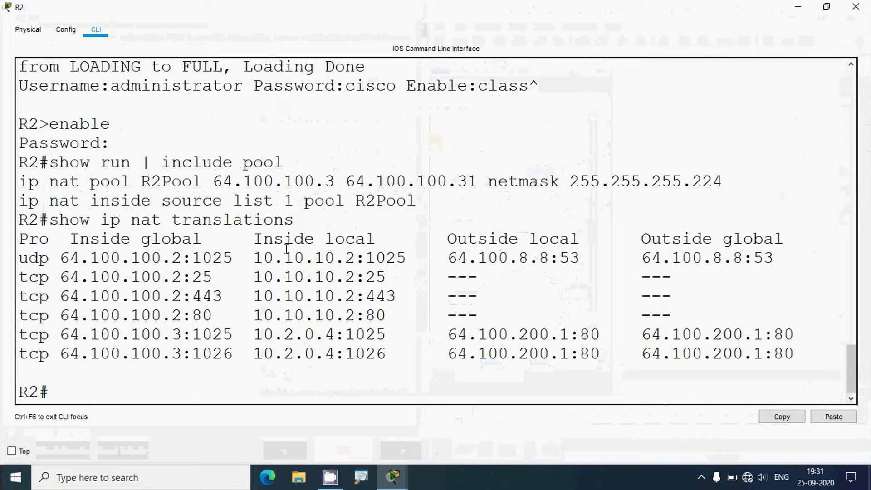
drag(254, 240, 366, 240)
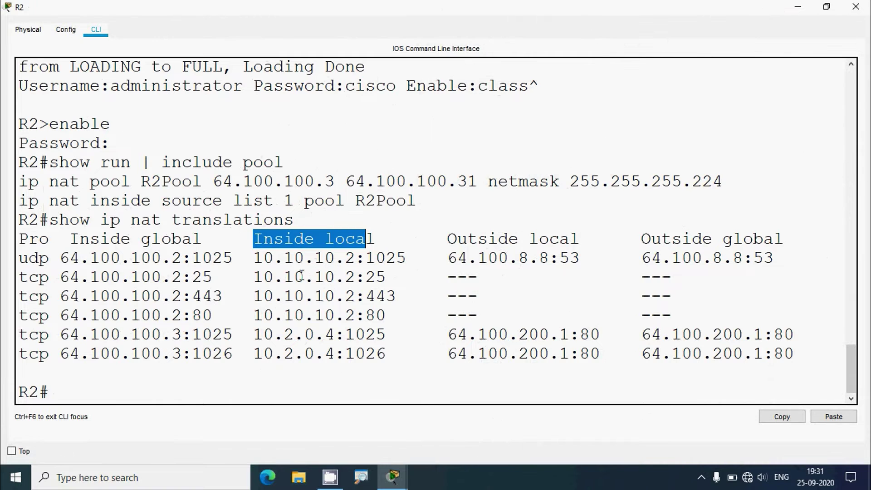
click(288, 270)
drag(259, 262, 346, 258)
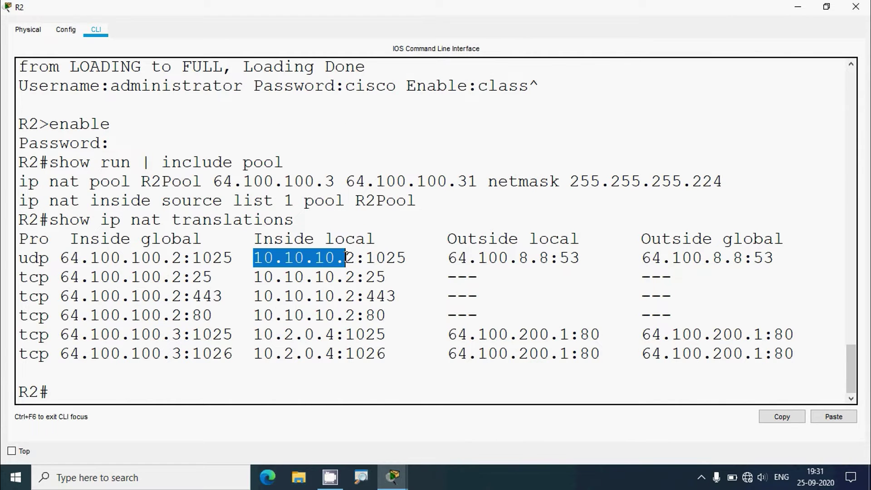
drag(258, 282, 345, 278)
drag(266, 299, 316, 293)
click(856, 7)
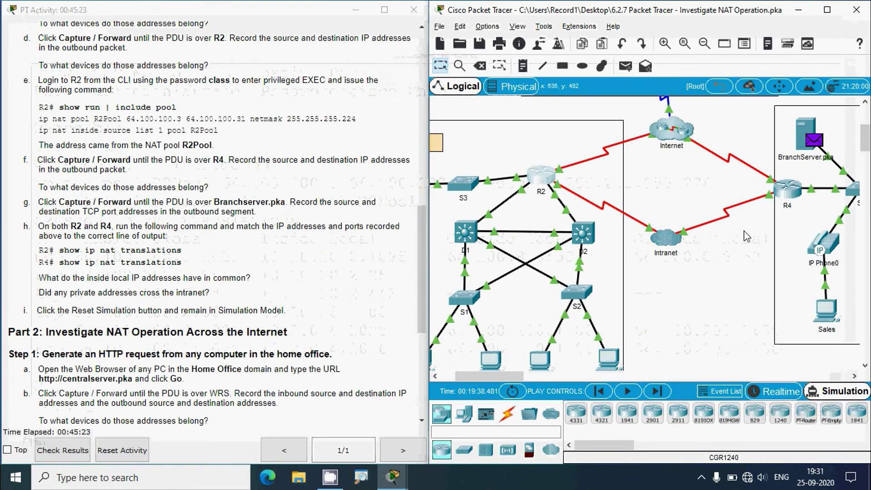
click(790, 191)
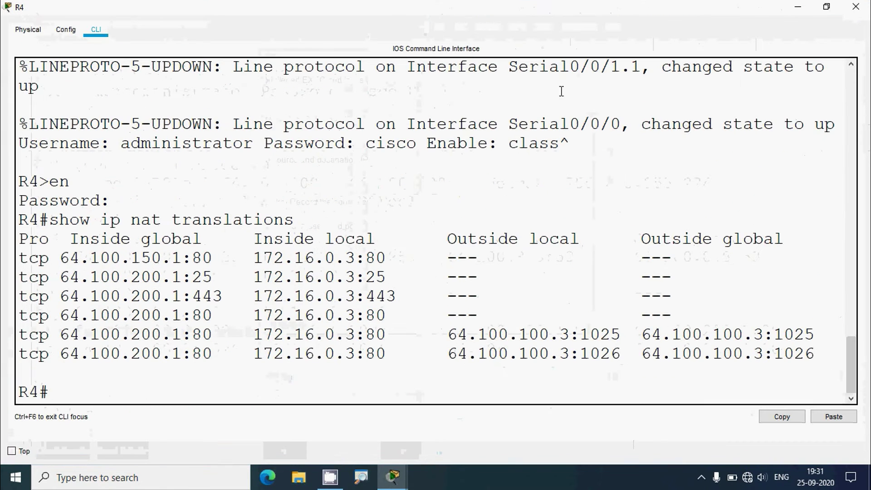
drag(259, 245, 346, 241)
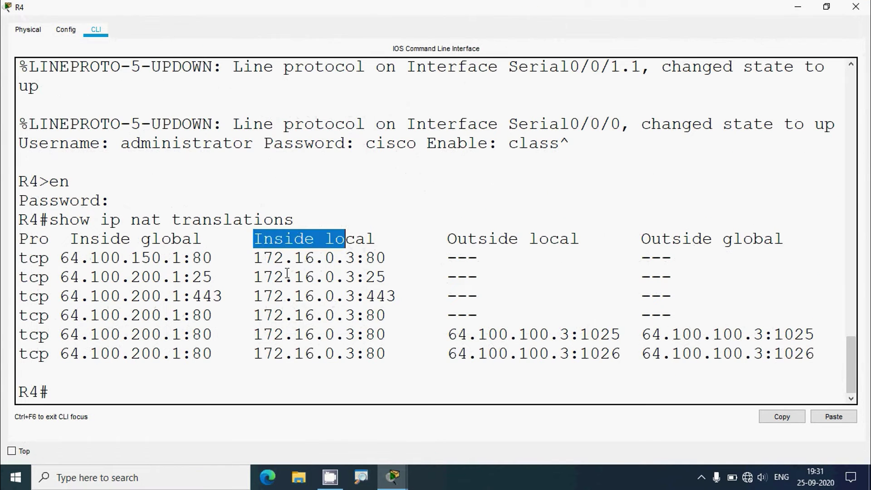
drag(284, 278, 312, 285)
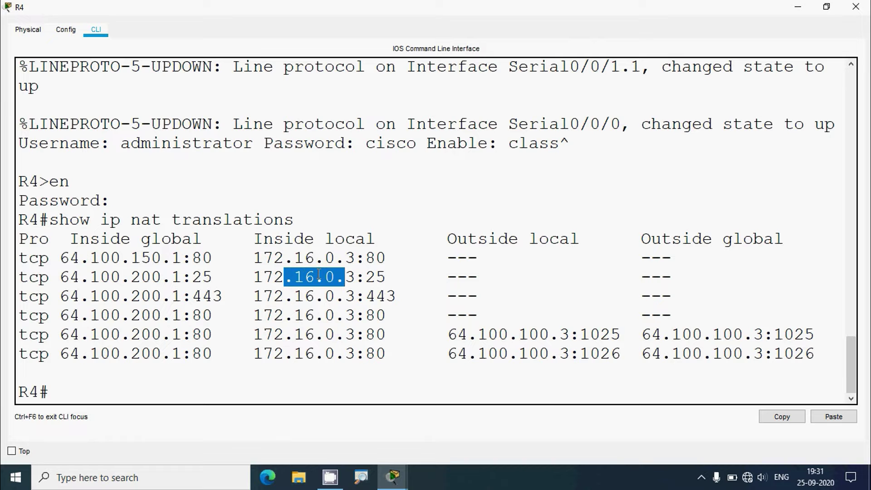
click(317, 300)
click(855, 7)
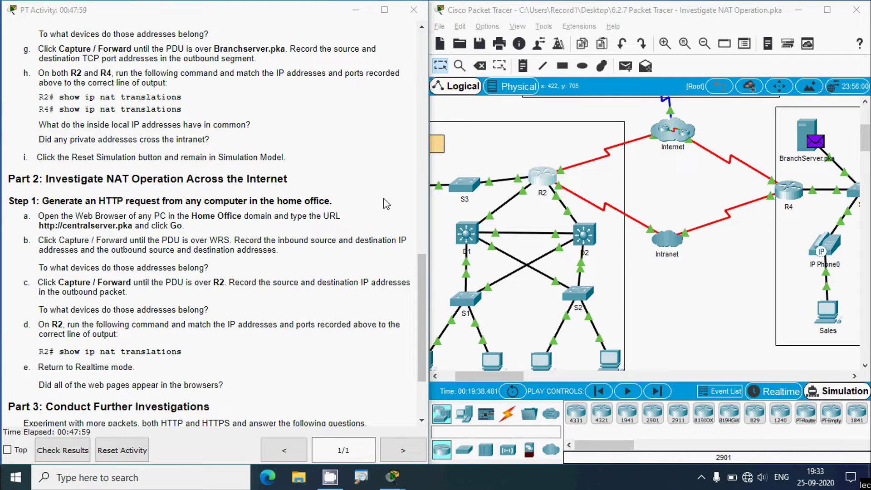
Reset the simulation to clear captured events, note the centralserver.pka URL, and close the event panel.
click(720, 391)
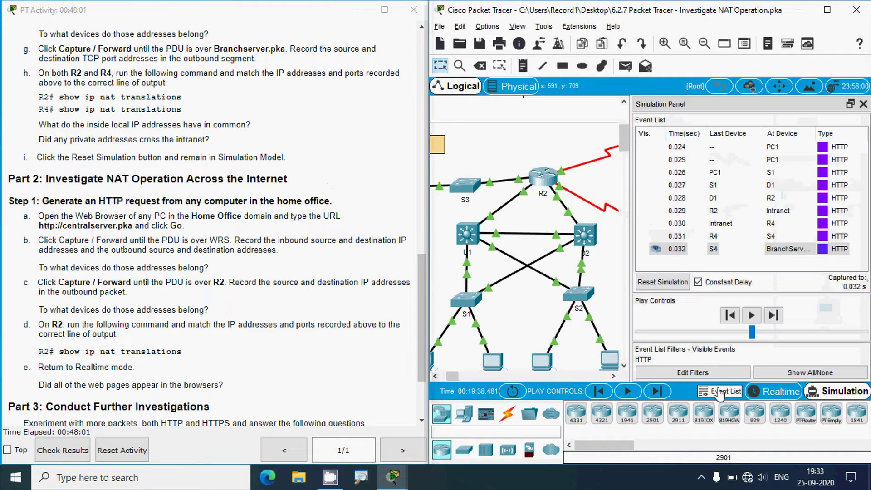
click(673, 286)
click(189, 238)
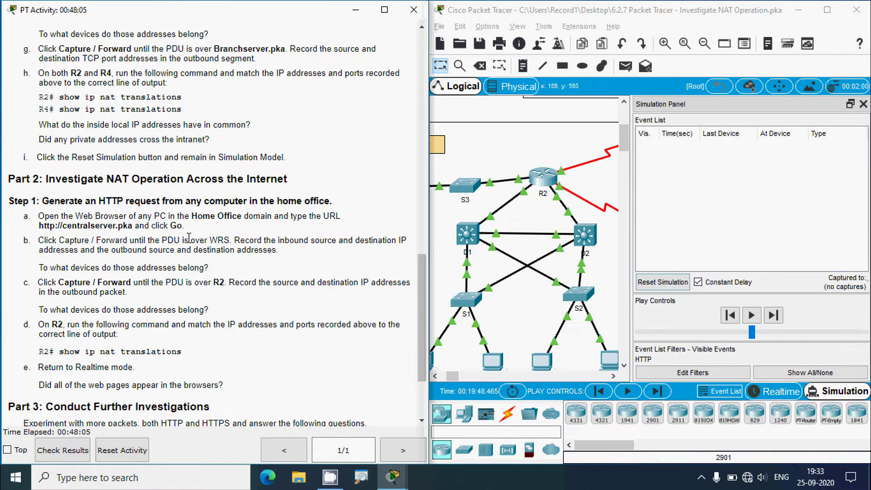
scroll(189, 238, down, 1)
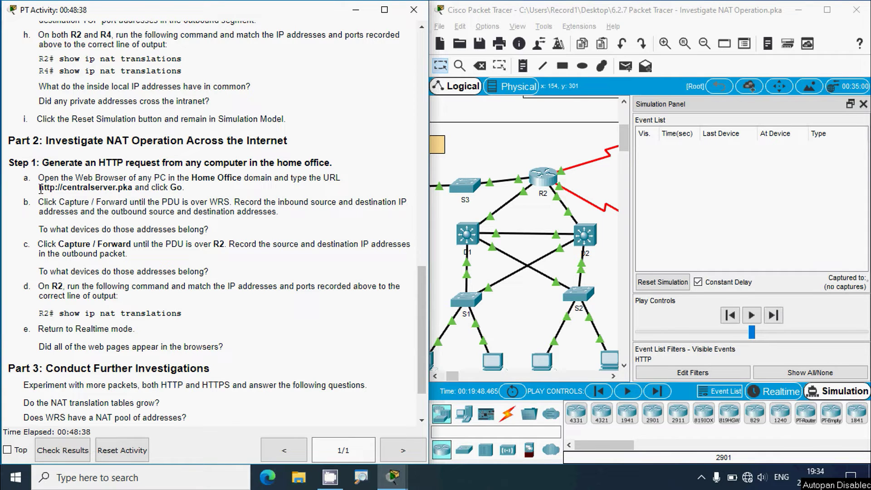
drag(40, 188, 132, 190)
key(ctrl+c)
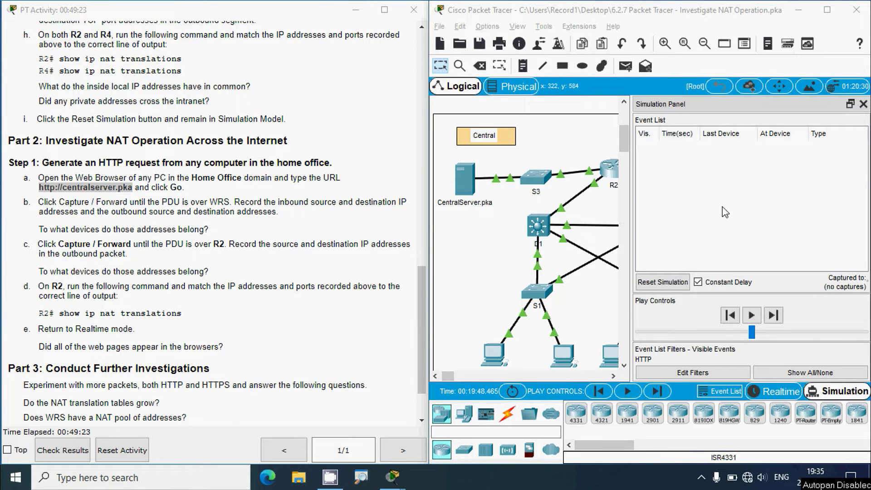
click(863, 104)
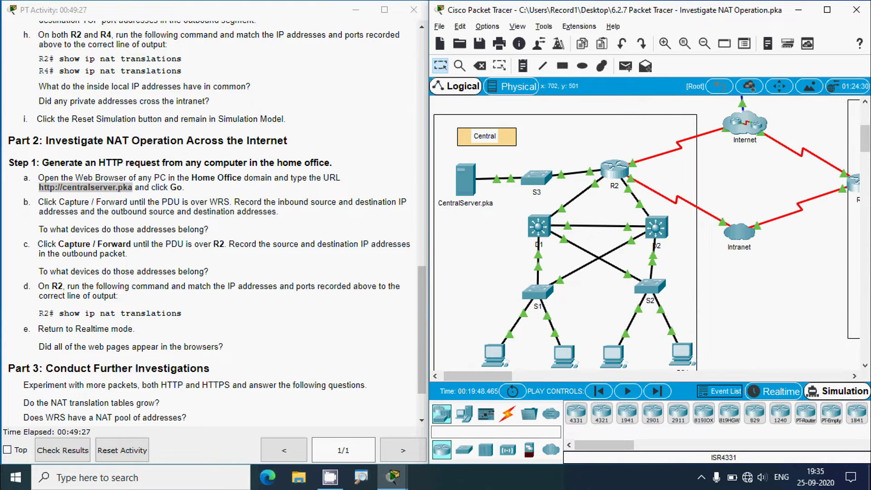
drag(865, 150, 867, 131)
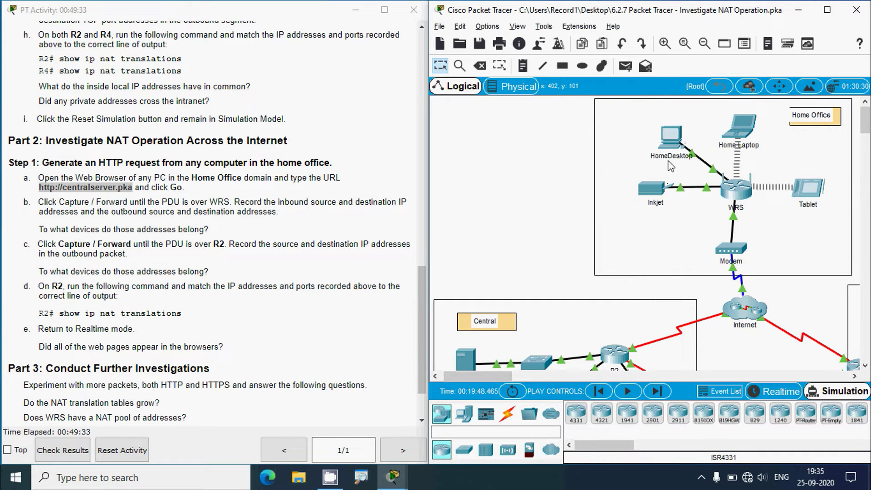
click(671, 142)
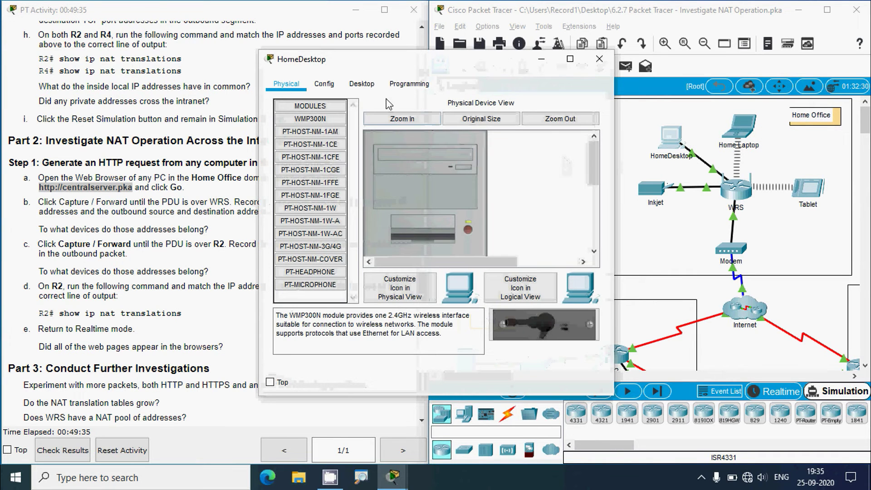
click(367, 87)
drag(326, 59, 413, 52)
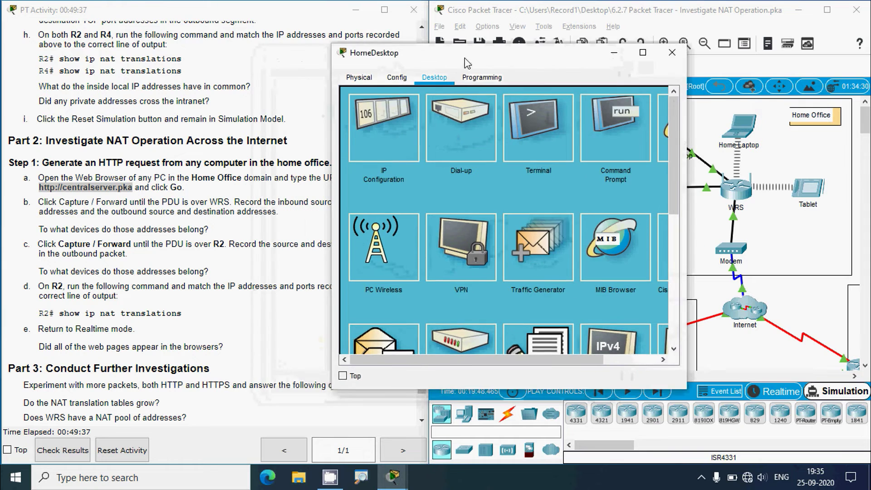
scroll(577, 339, right, 3)
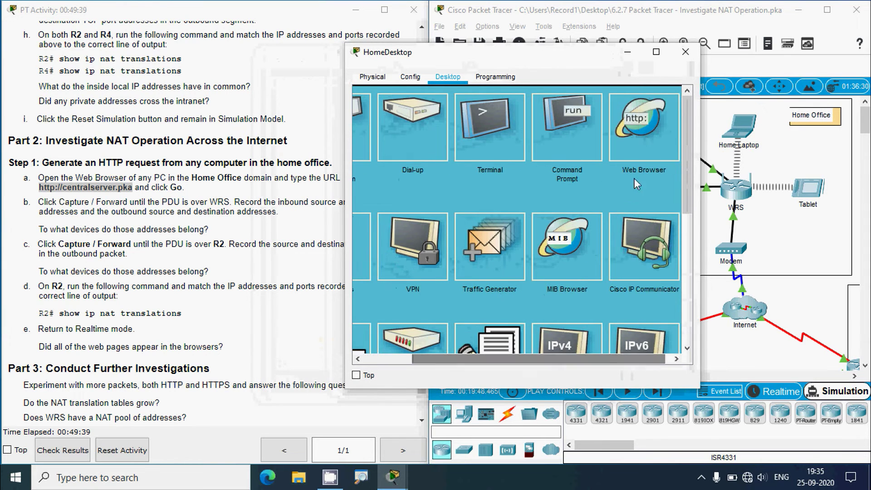
click(642, 133)
click(484, 114)
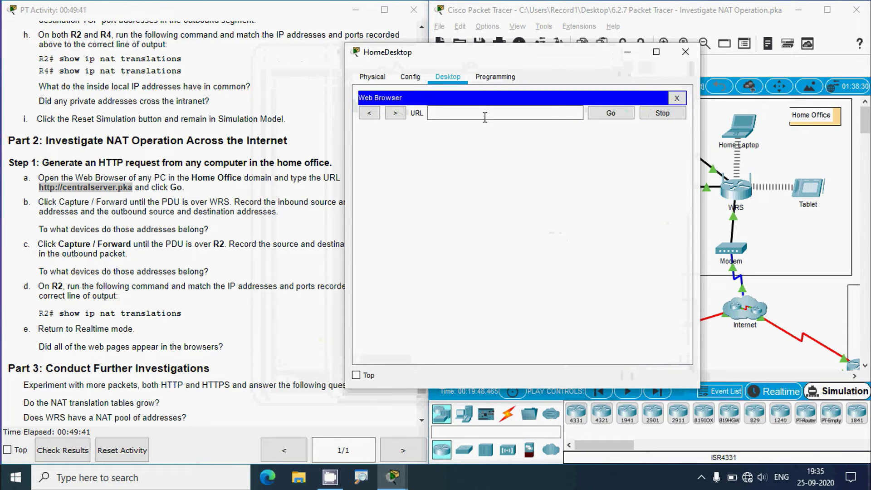
key(ctrl+v)
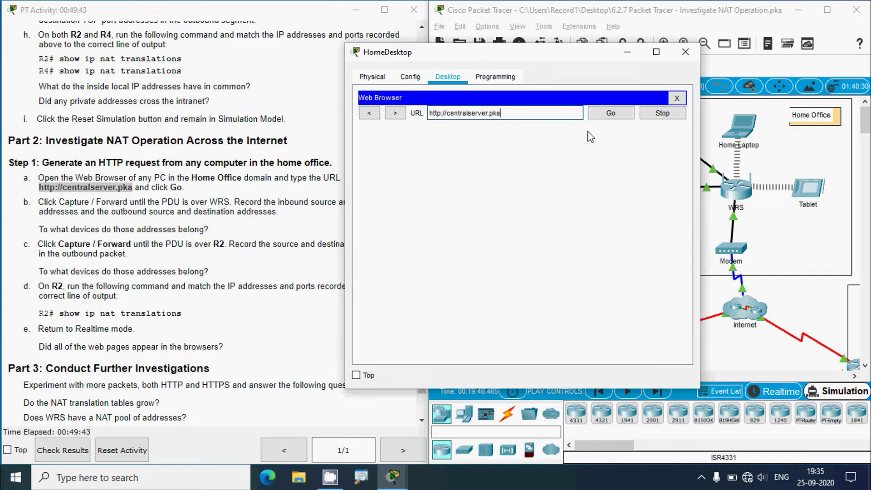
click(611, 113)
click(627, 52)
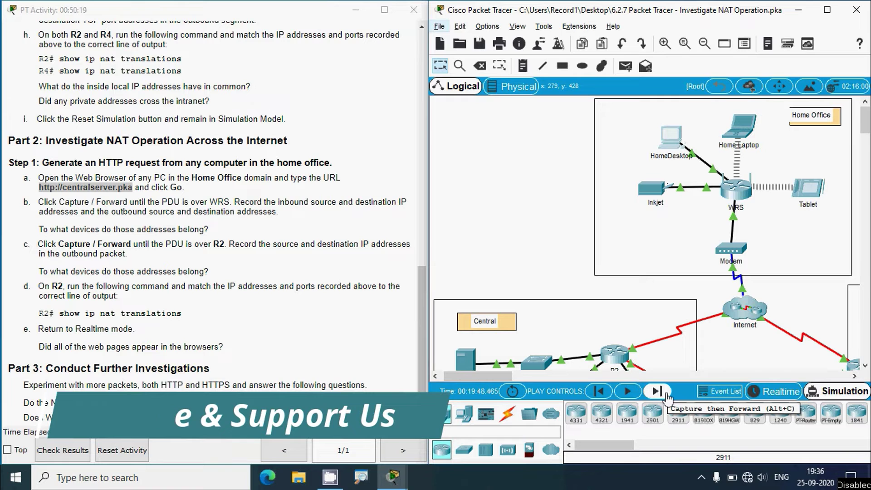
Step the HTTP packet forward to WRS and open its PDU details beside the topology.
click(657, 392)
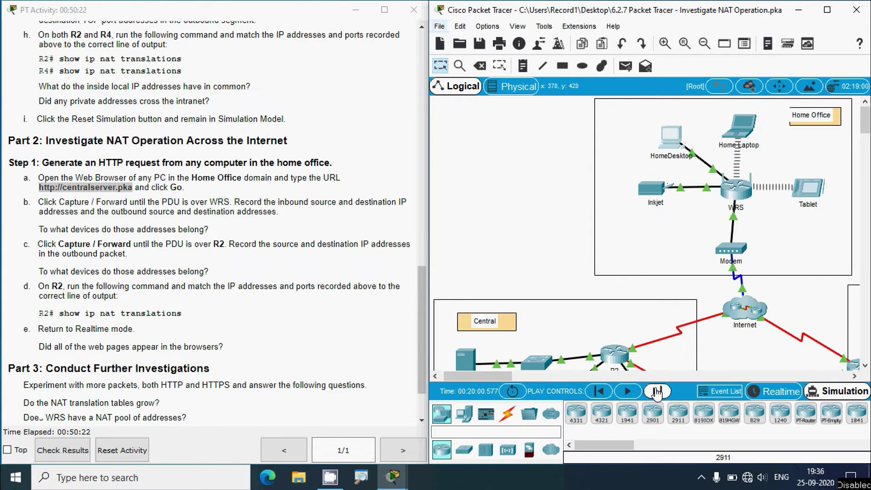
click(657, 392)
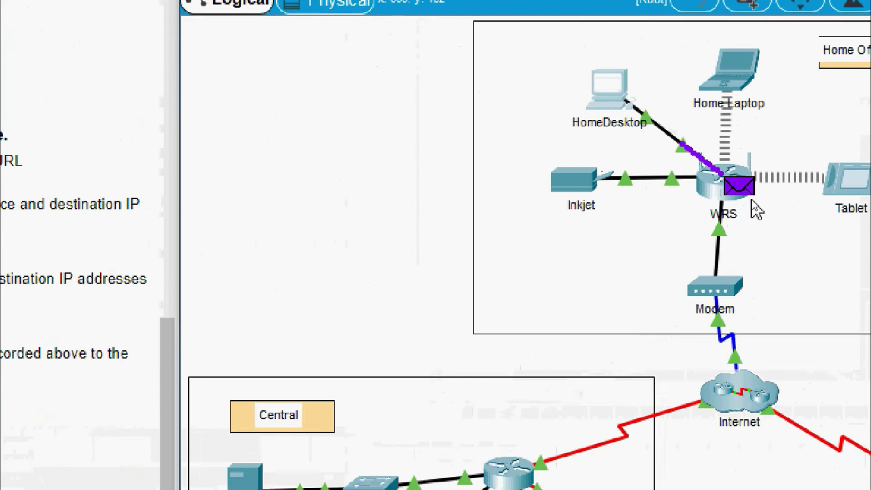
mouse_move(753, 203)
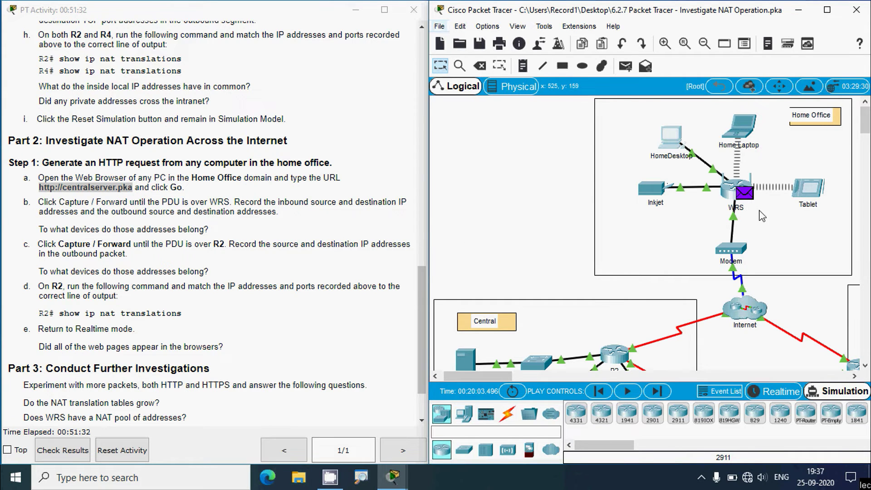
click(744, 193)
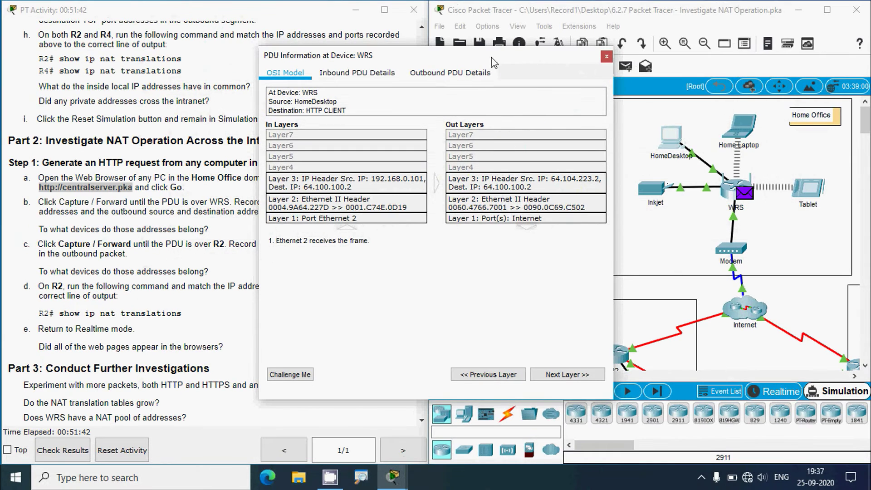
drag(493, 63, 444, 74)
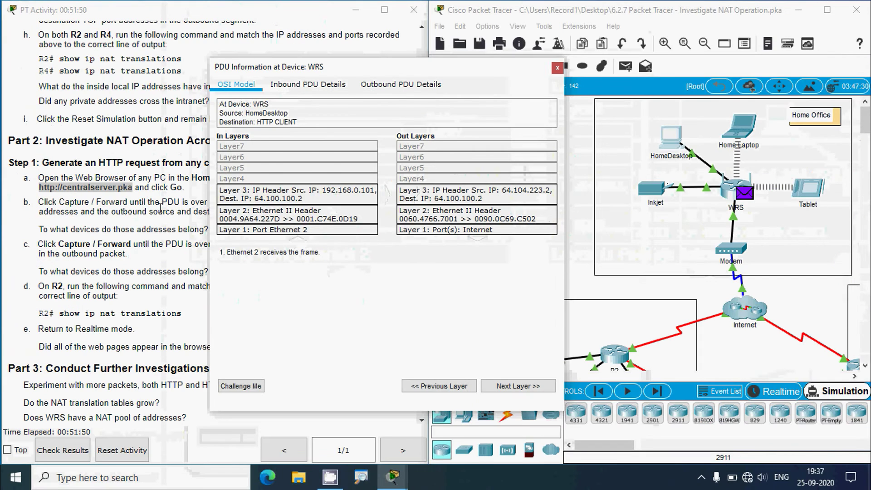
Compare the packet with R2's S0/0/0 and WRS's 64.104.223.2 entries in the Addressing Table.
click(160, 209)
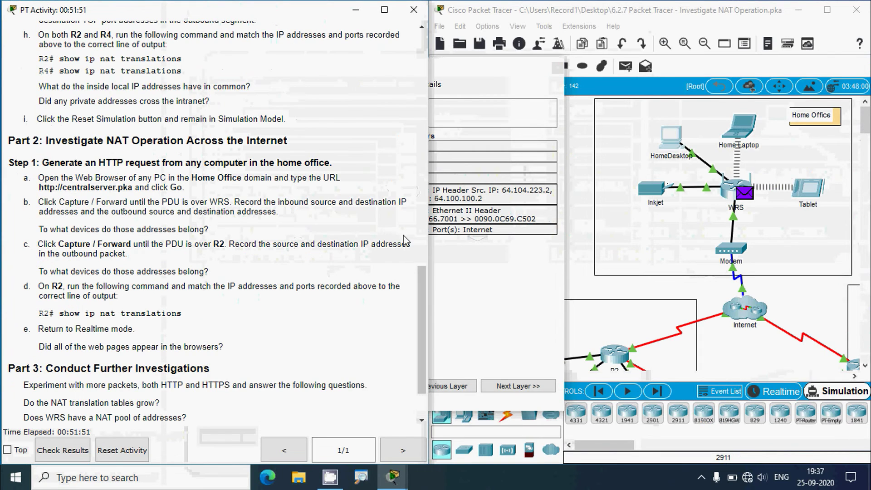
drag(421, 268, 422, 43)
click(525, 91)
drag(525, 91, 681, 29)
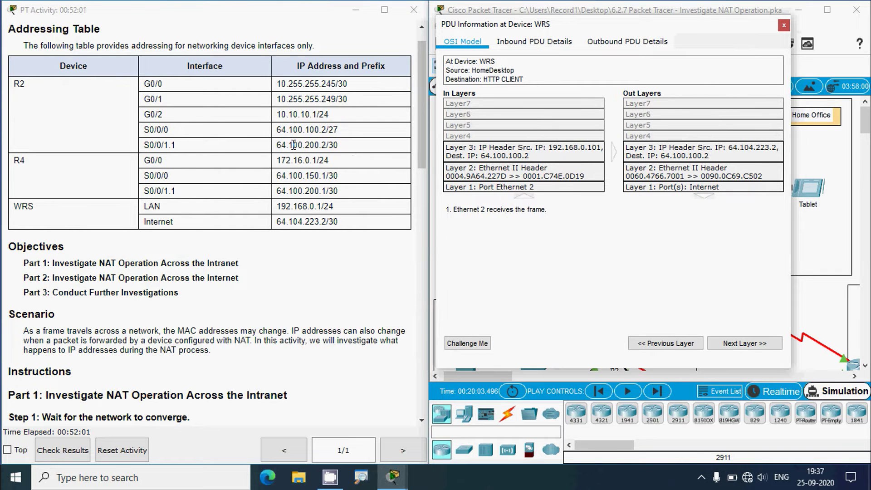
drag(277, 130, 332, 131)
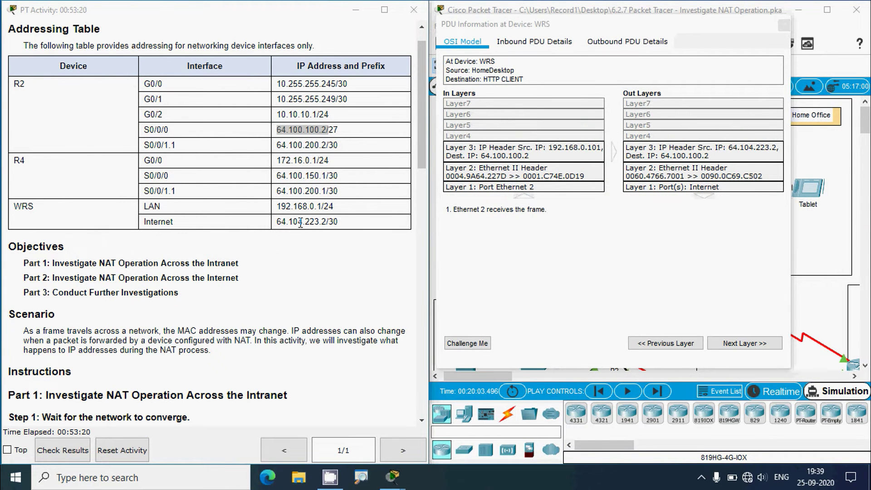
drag(277, 221, 334, 223)
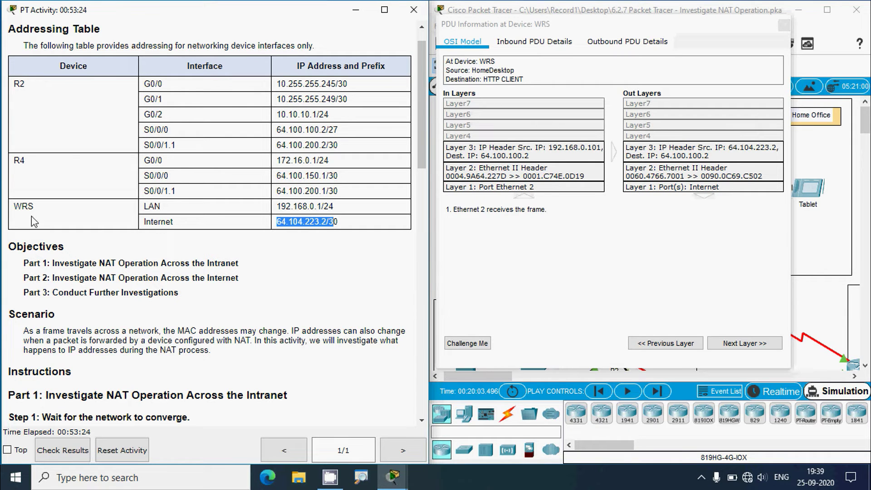
Read the Out Layer 2 explanation, note R2's S0/0/1.1 address 64.100.200.2/30, and close the details.
click(743, 176)
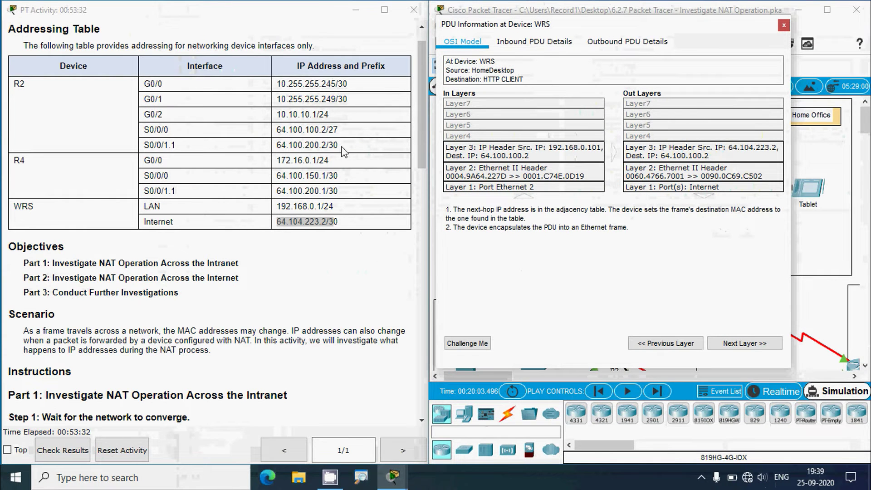
drag(343, 151, 277, 145)
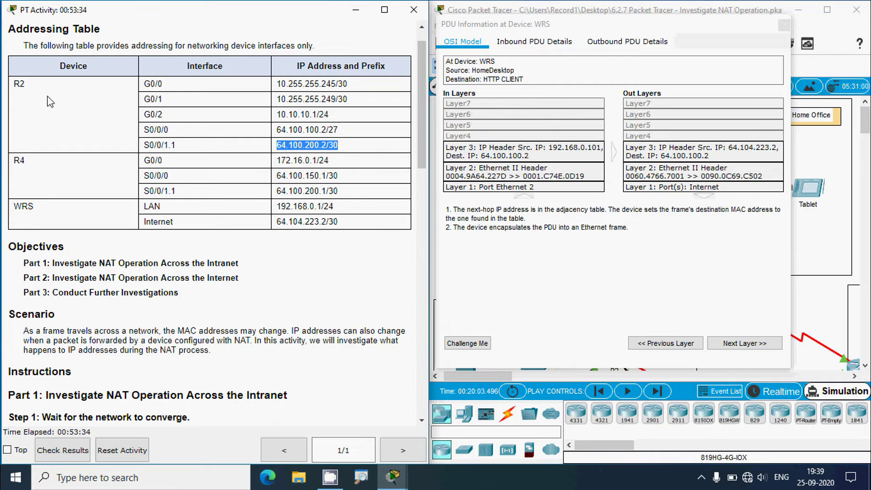
click(784, 25)
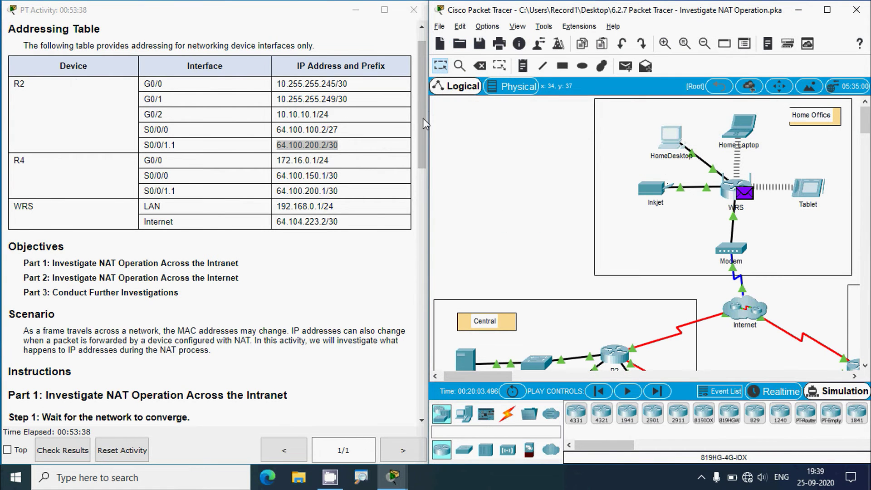
Step the HTTP packet from WRS through the Modem and Internet cloud to R2.
drag(418, 122, 417, 324)
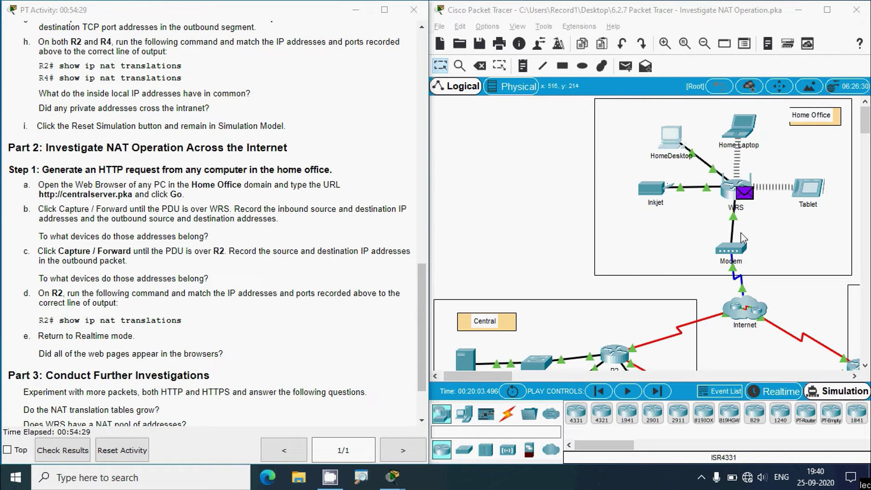
click(649, 392)
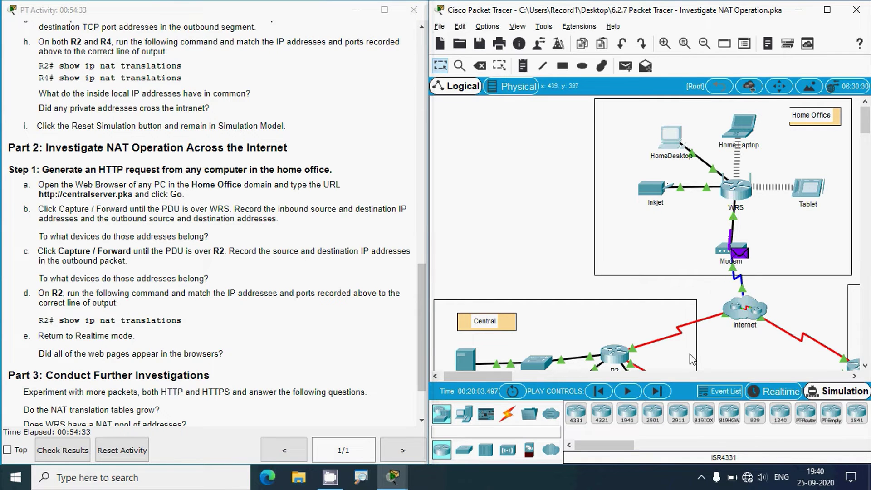
click(658, 392)
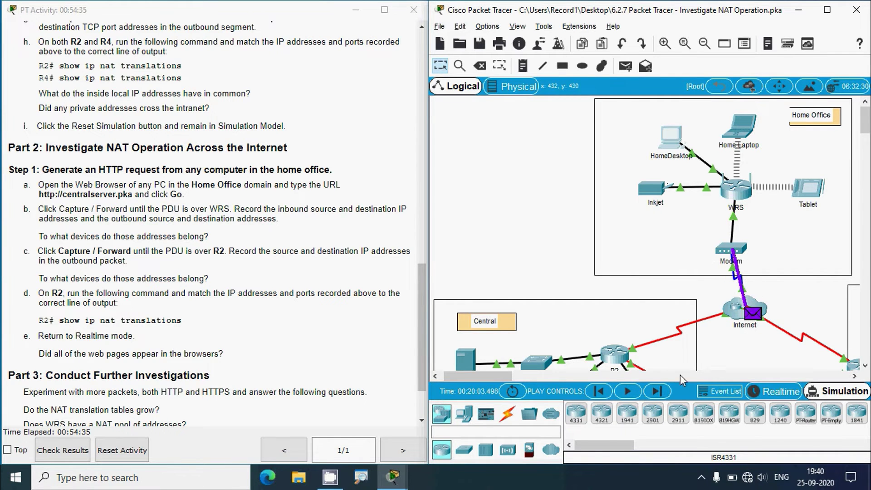
click(657, 391)
drag(865, 123, 867, 140)
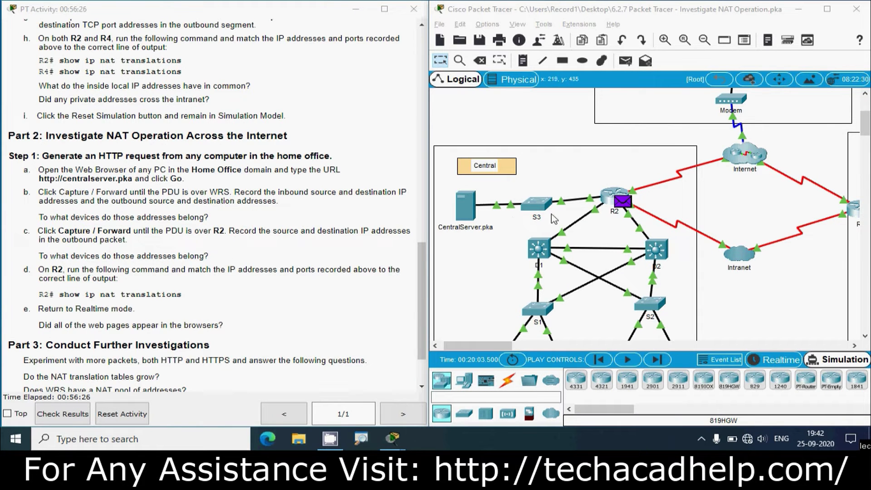
Open the packet's PDU details at R2 and place the window left of the topology.
click(624, 202)
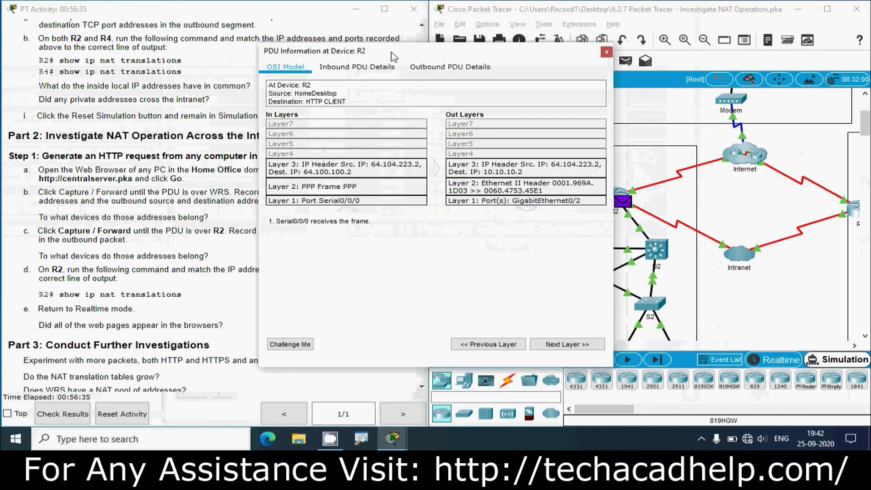
drag(433, 77, 577, 74)
drag(421, 260, 425, 81)
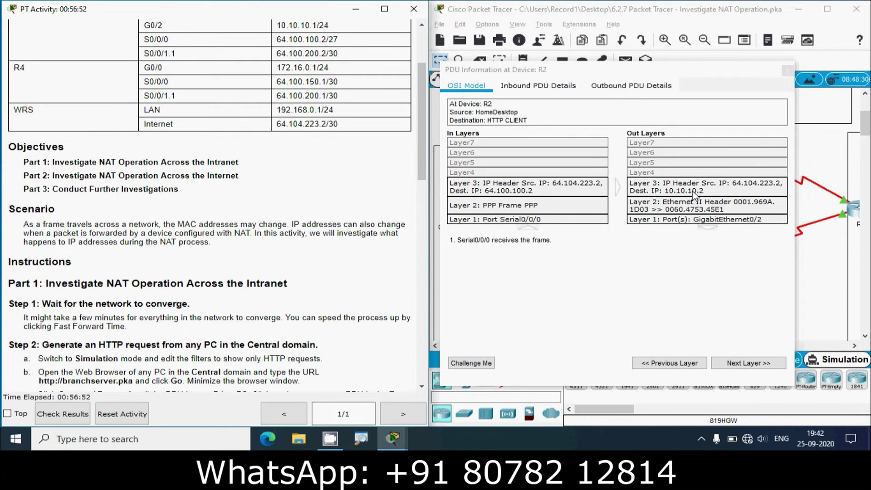
click(814, 294)
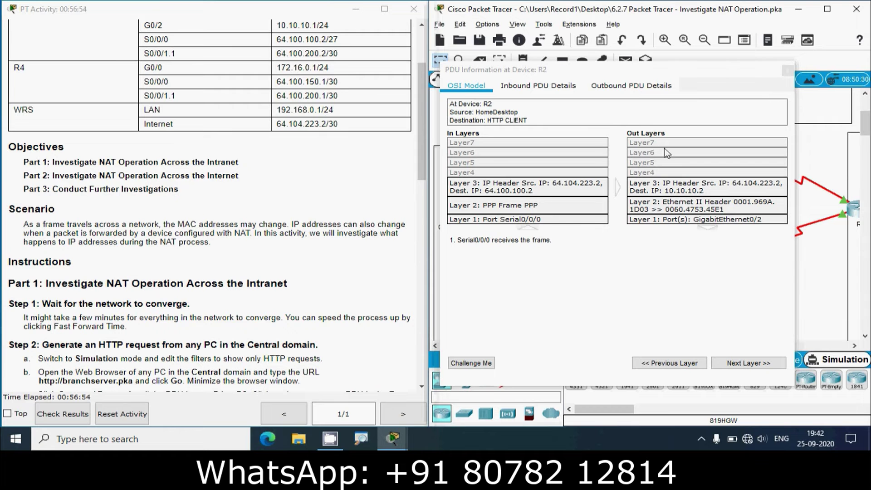
drag(767, 72, 342, 68)
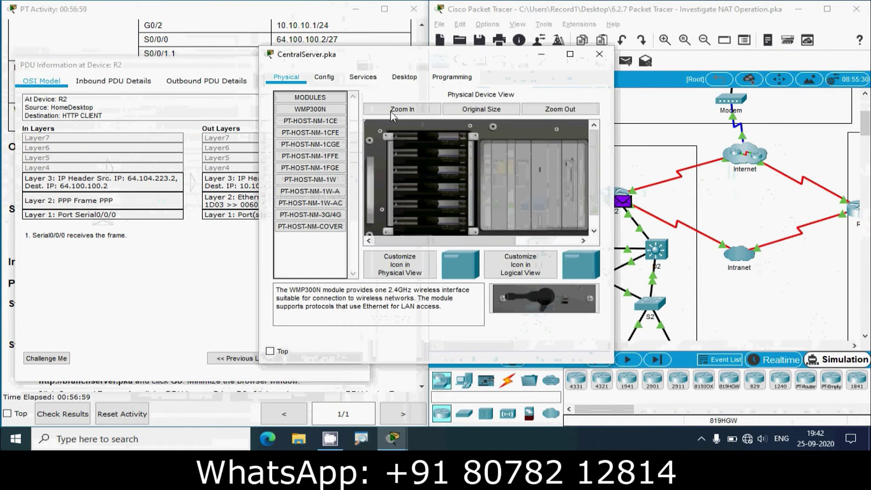
Open CentralServer's IP configuration and confirm its IPv4 address is 10.10.10.2.
click(410, 81)
click(311, 121)
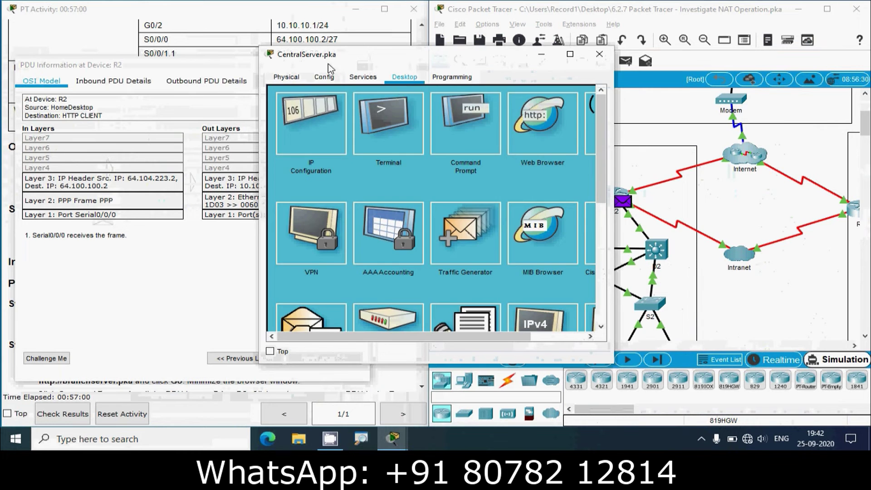
drag(331, 66, 554, 65)
drag(590, 146, 549, 152)
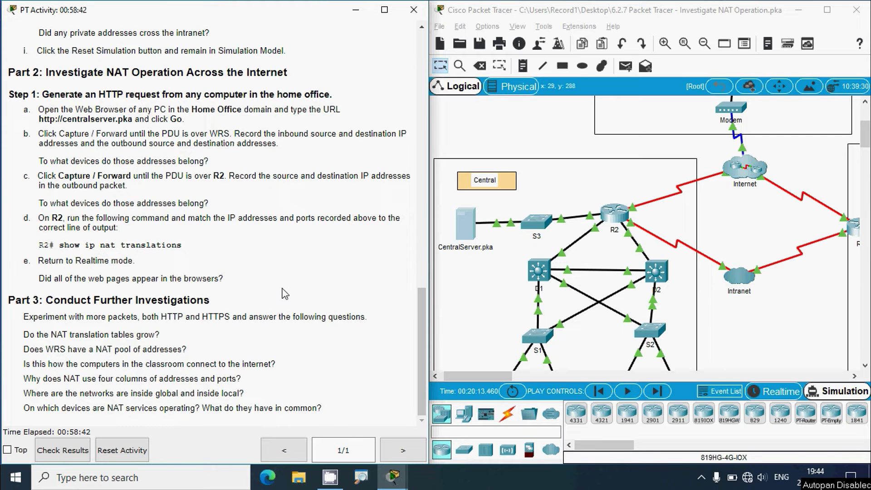
Run 'show ip nat translations' in R2's CLI.
click(616, 216)
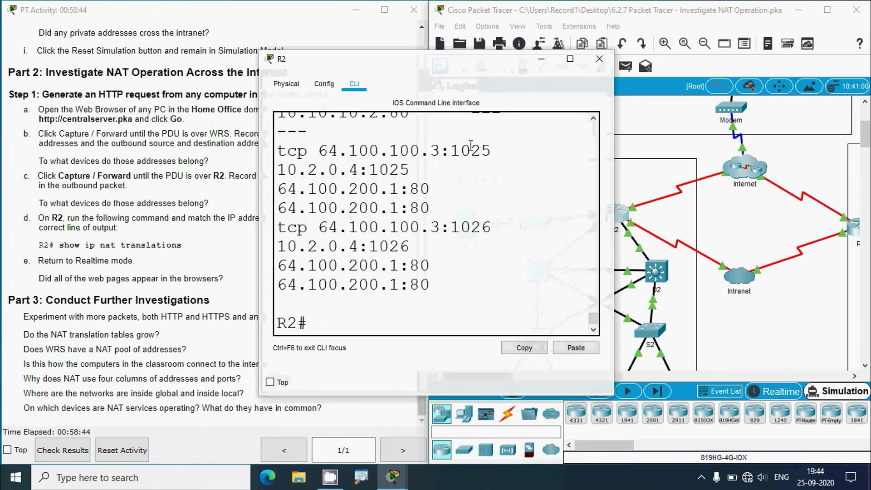
drag(431, 73, 596, 73)
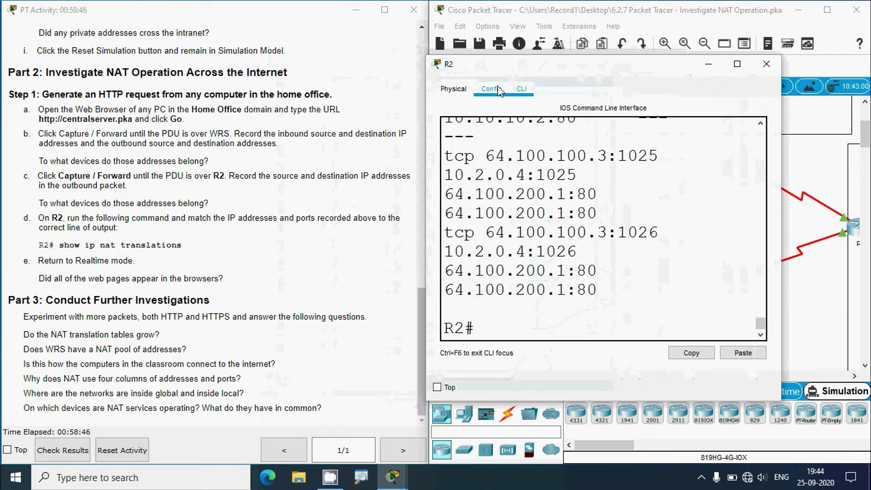
drag(517, 71, 423, 94)
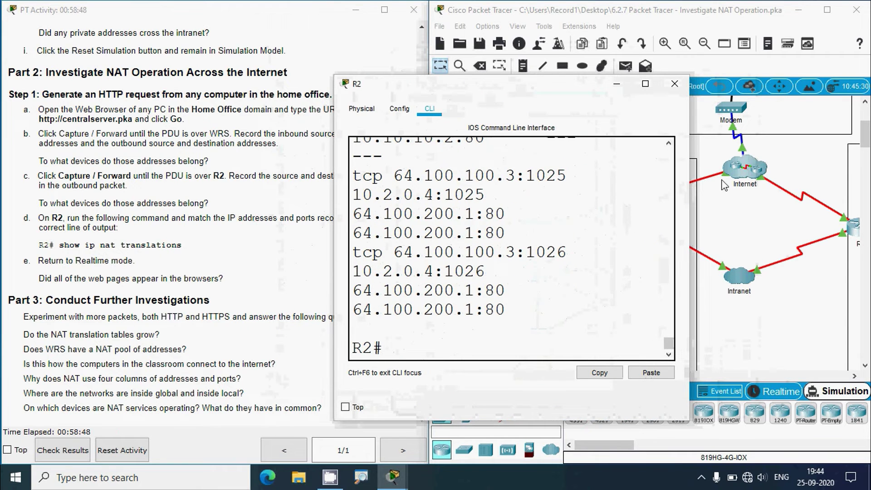
drag(691, 176, 812, 177)
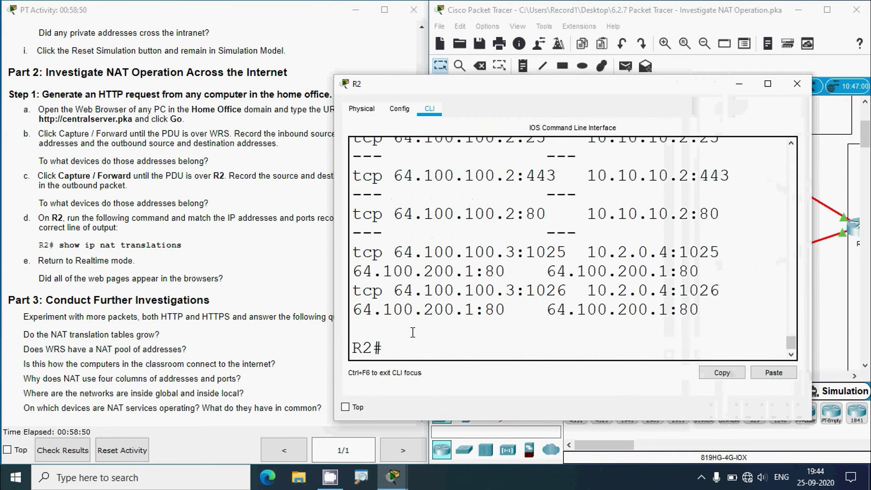
key(Return)
text(show i)
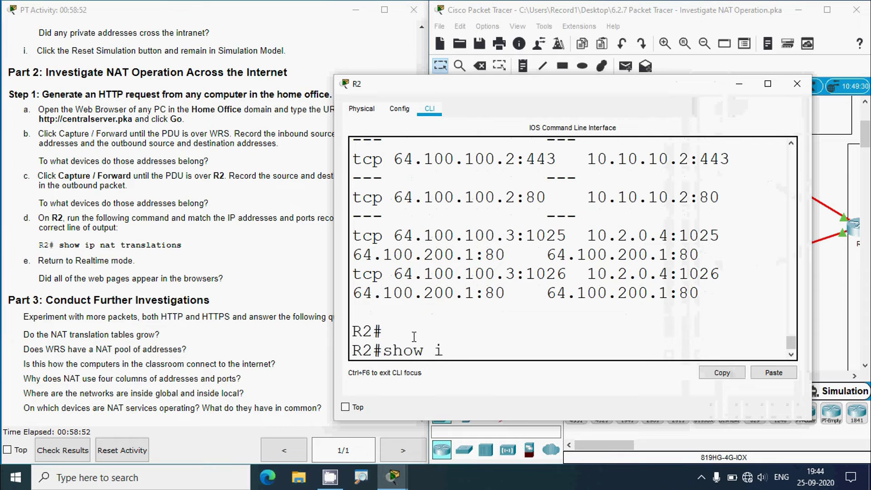
text(p nat trnas)
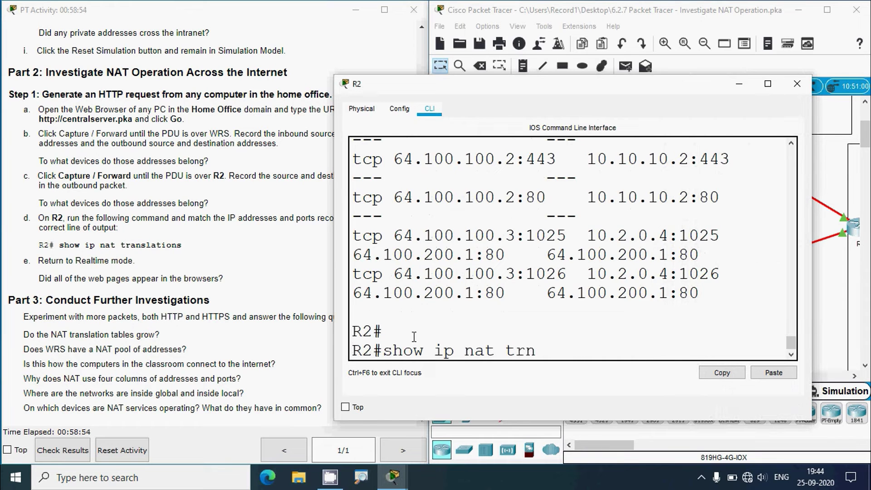
key(BackSpace)
key(BackSpace)
key(BackSpace)
text(anslation)
key(Return)
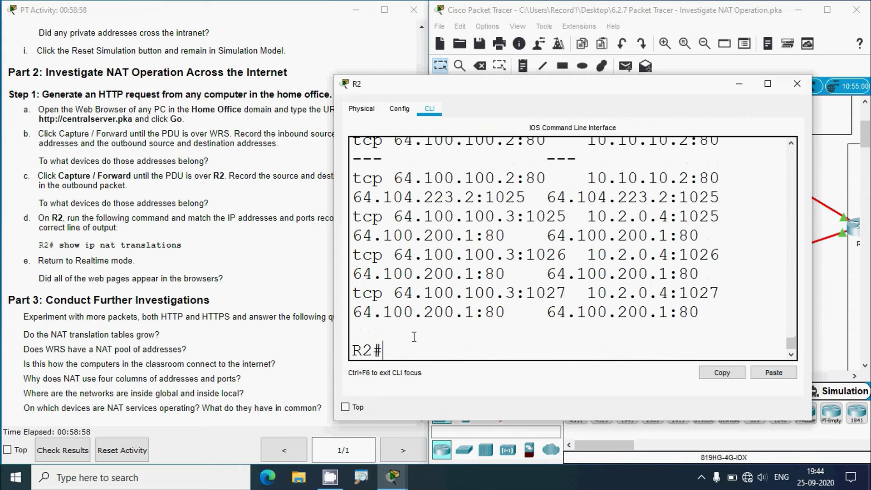
Maximize R2's window and go through the Pro, Inside local and Outside local columns.
click(765, 85)
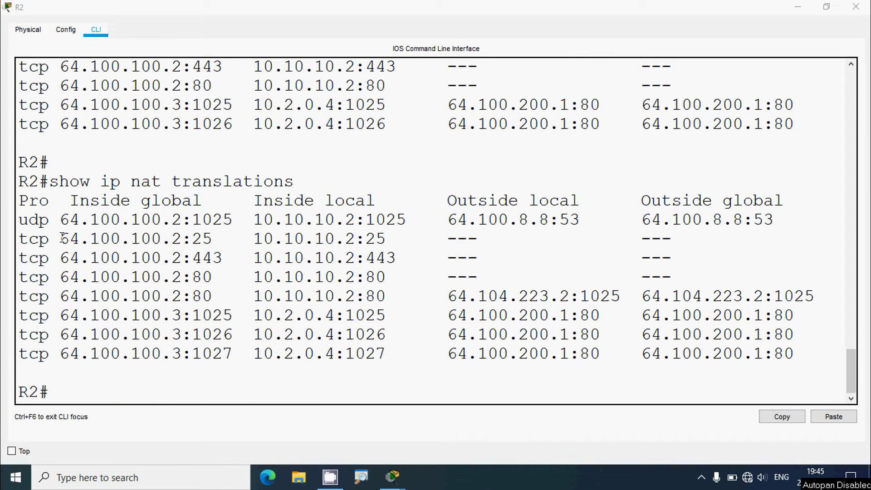
drag(22, 203, 375, 202)
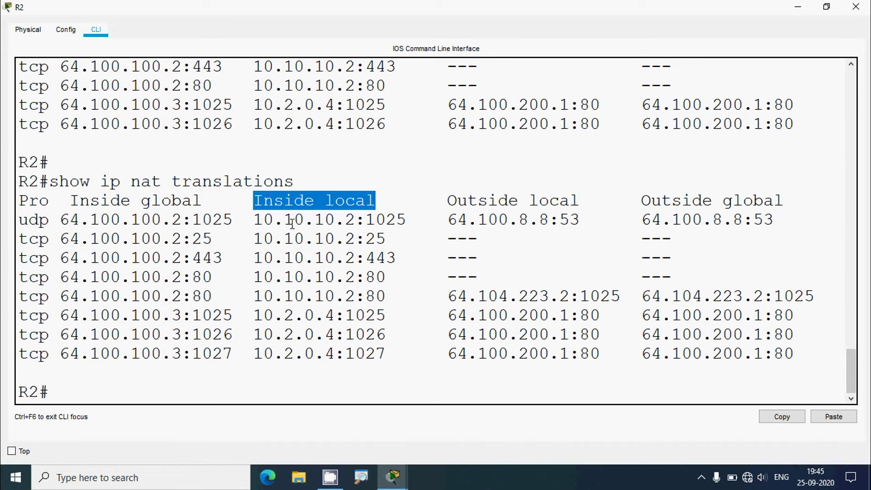
drag(292, 222, 326, 277)
click(369, 269)
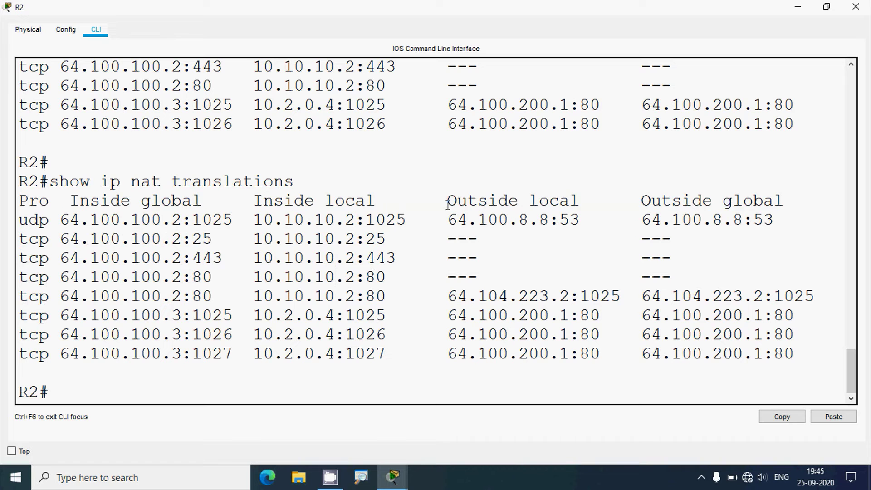
drag(447, 203, 788, 204)
click(790, 247)
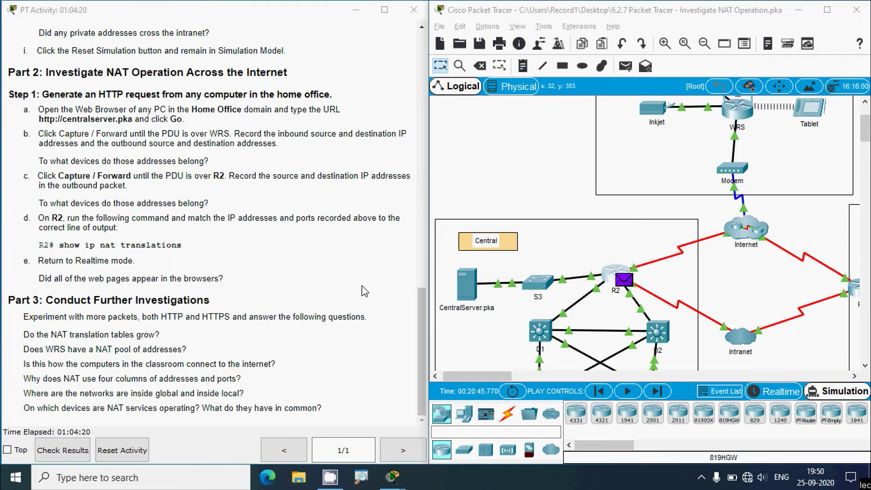
Switch back to Realtime and check the web pages loaded on PC1 and HomeDesktop.
click(767, 395)
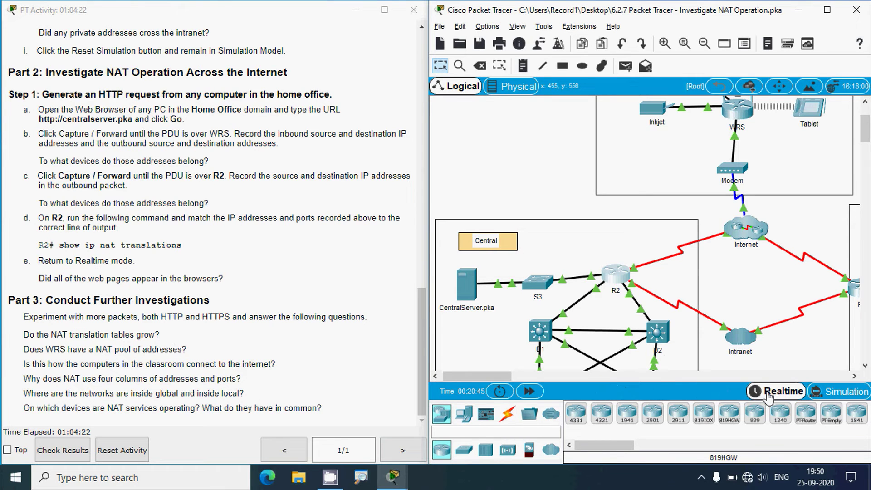
scroll(593, 324, down, 5)
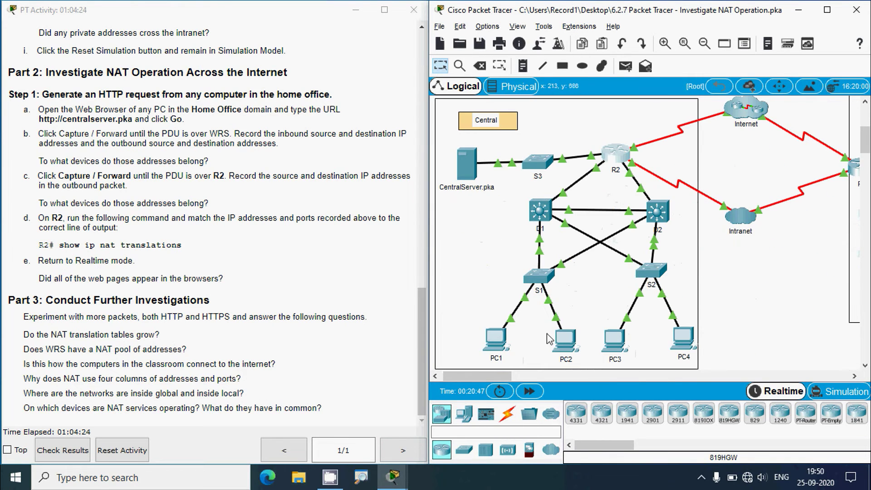
click(497, 340)
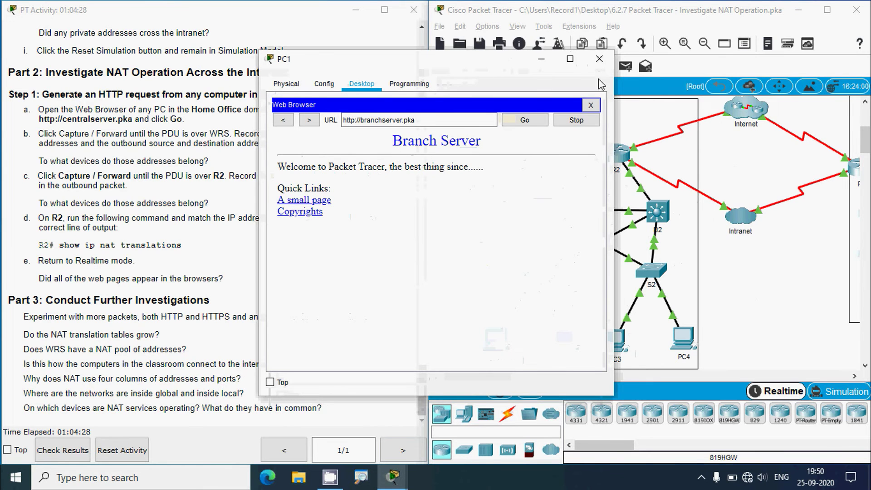
click(599, 58)
scroll(643, 300, up, 8)
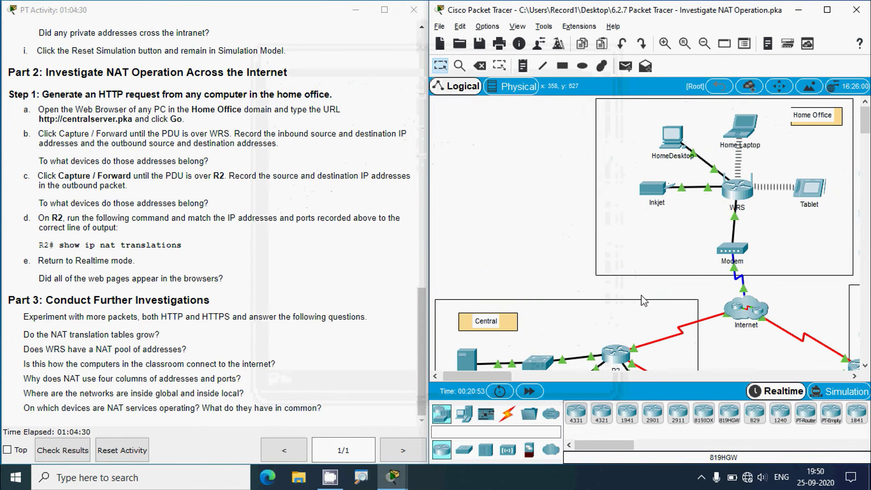
click(669, 138)
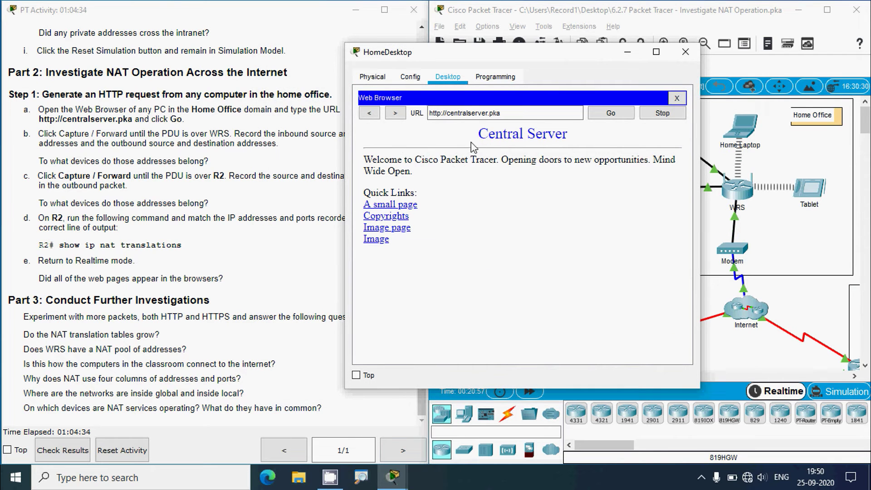
click(685, 52)
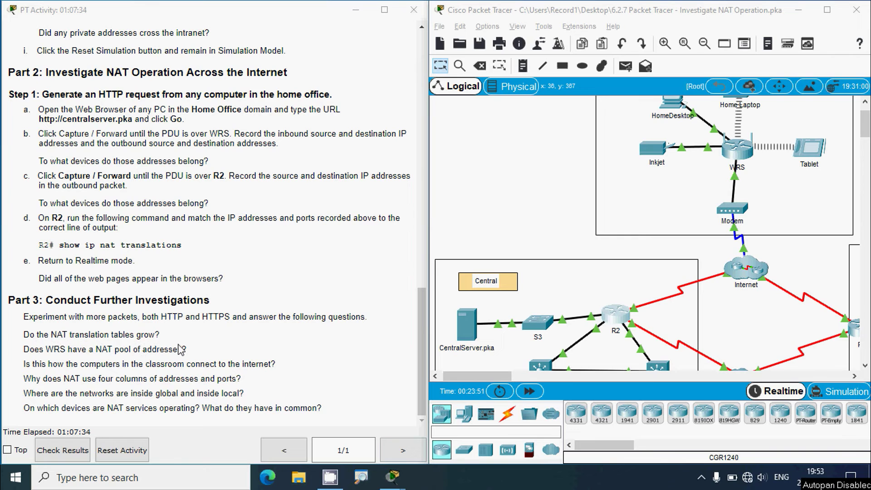
scroll(221, 316, up, 3)
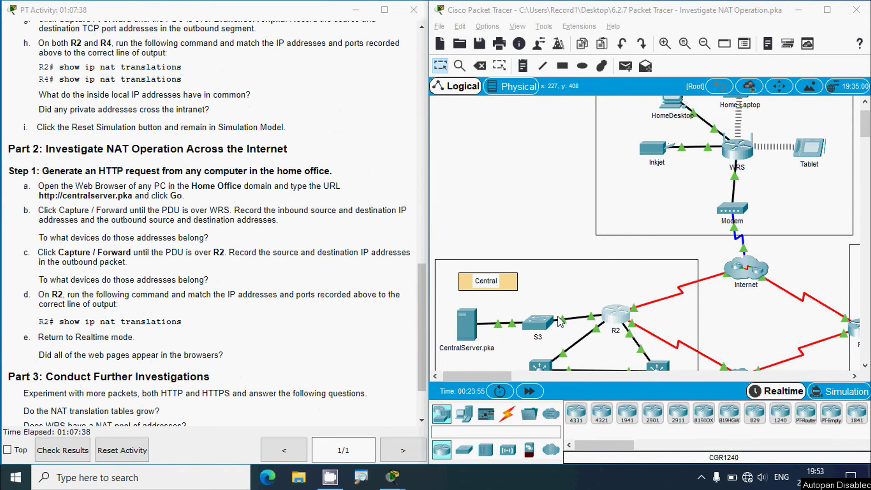
scroll(558, 320, up, 2)
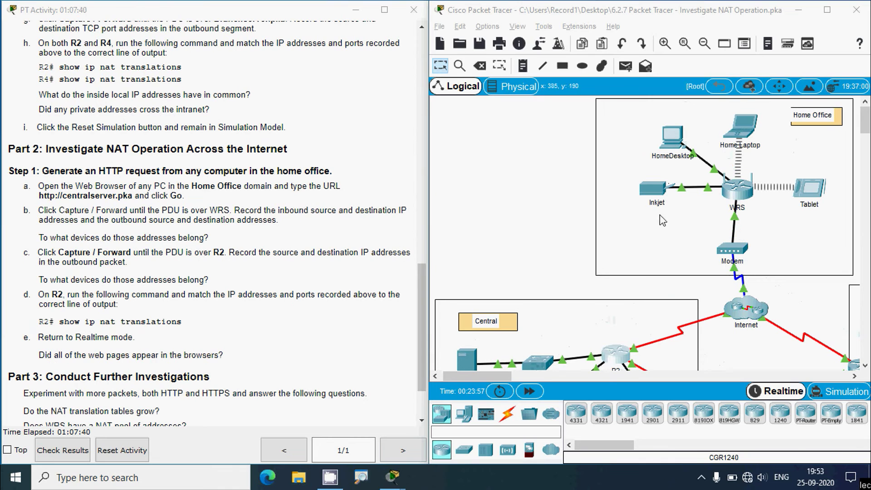
click(740, 127)
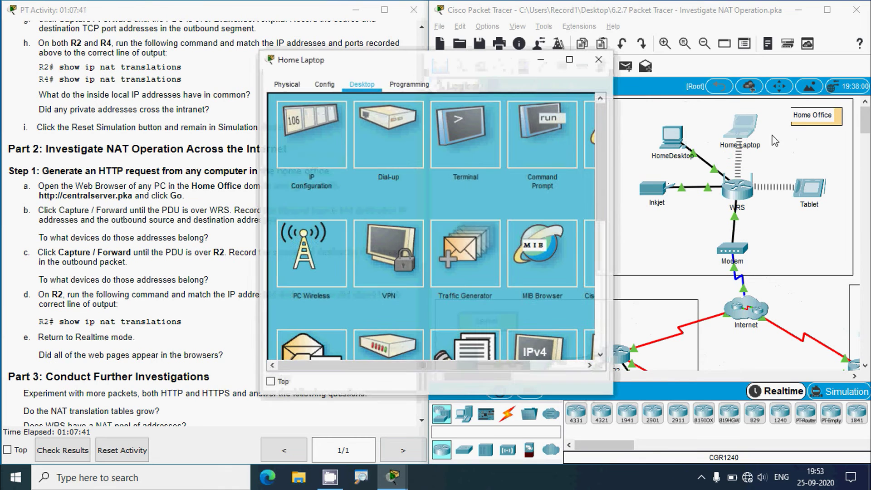
click(589, 159)
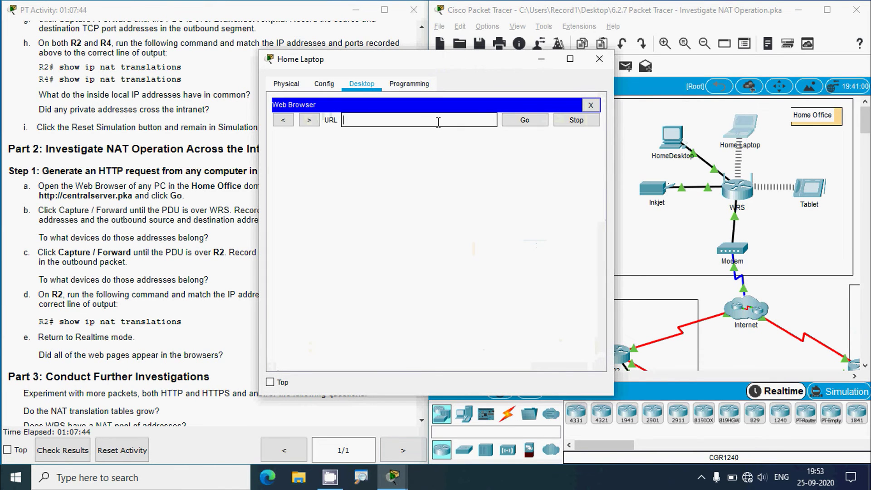
text(http://centralserver.pka)
click(525, 120)
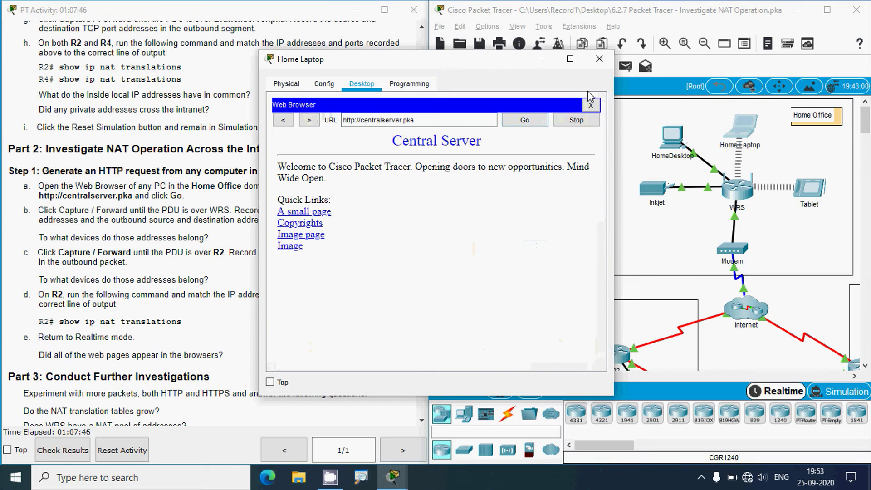
click(600, 59)
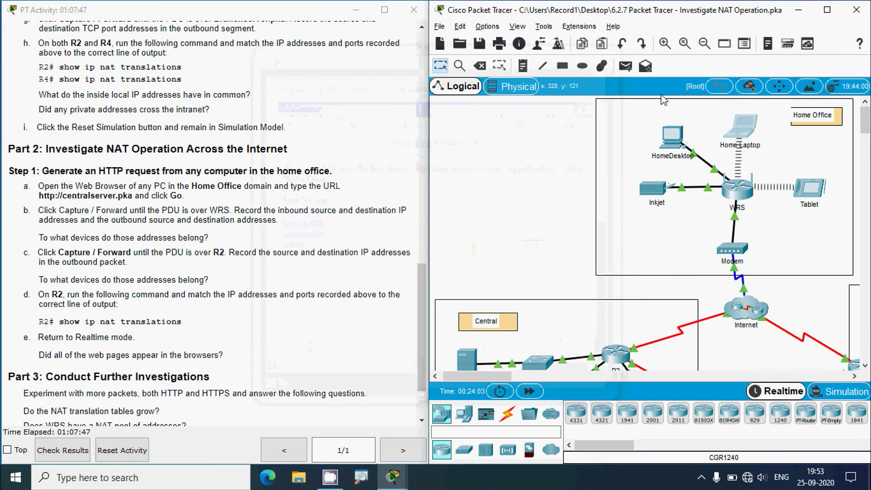
click(673, 143)
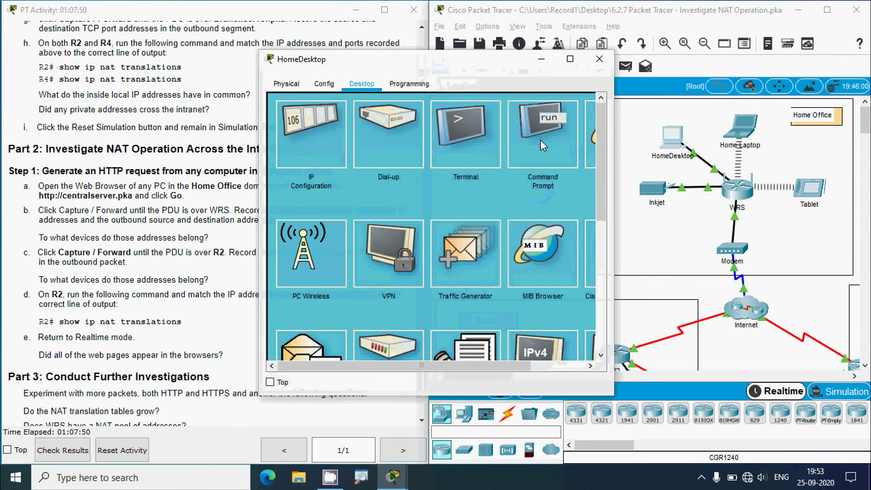
click(589, 134)
text(http://centralserver.pka)
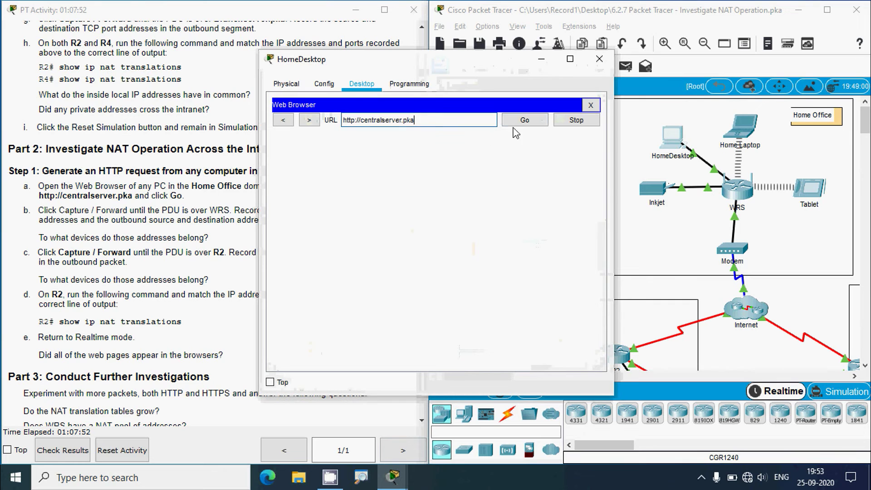
click(524, 120)
click(599, 59)
scroll(638, 294, down, 3)
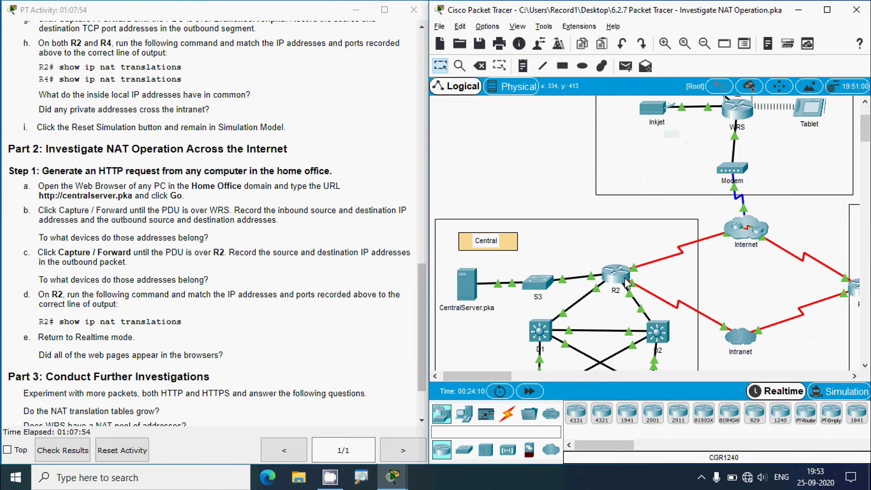
click(616, 272)
Maximize R2's CLI and rerun 'show ip nat translations' to show the new 1029 and 1030 entries.
click(570, 60)
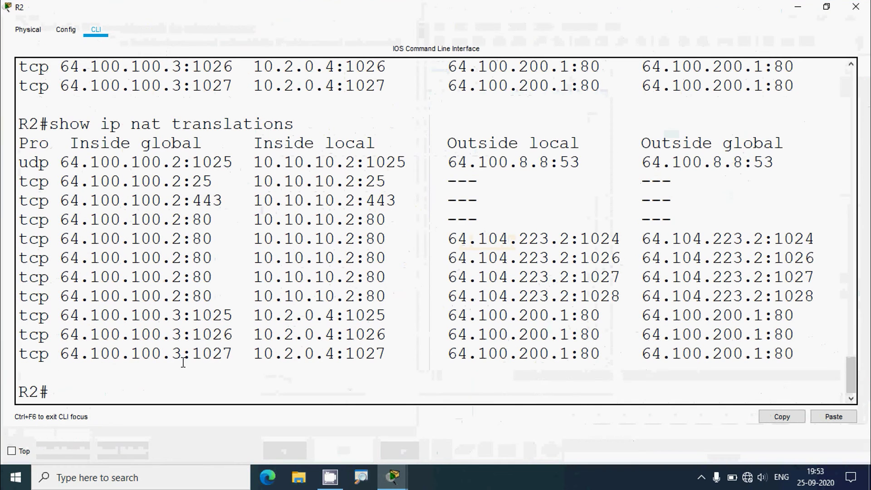
key(Up)
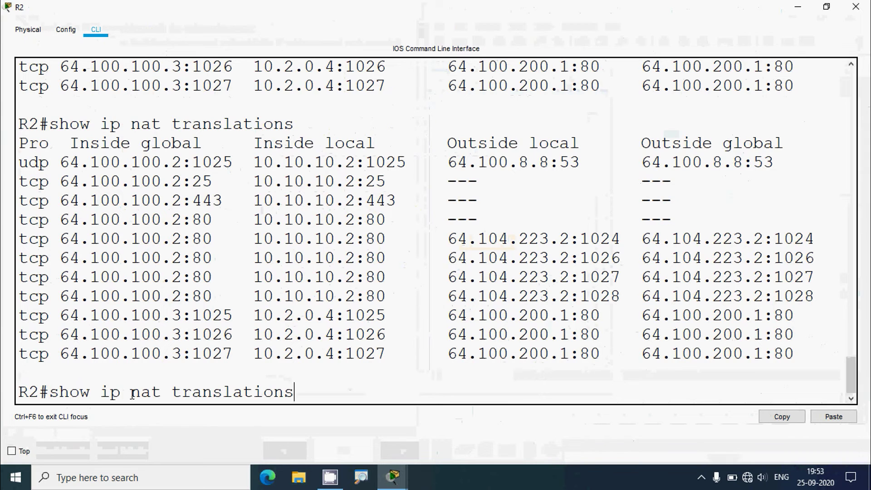
key(Return)
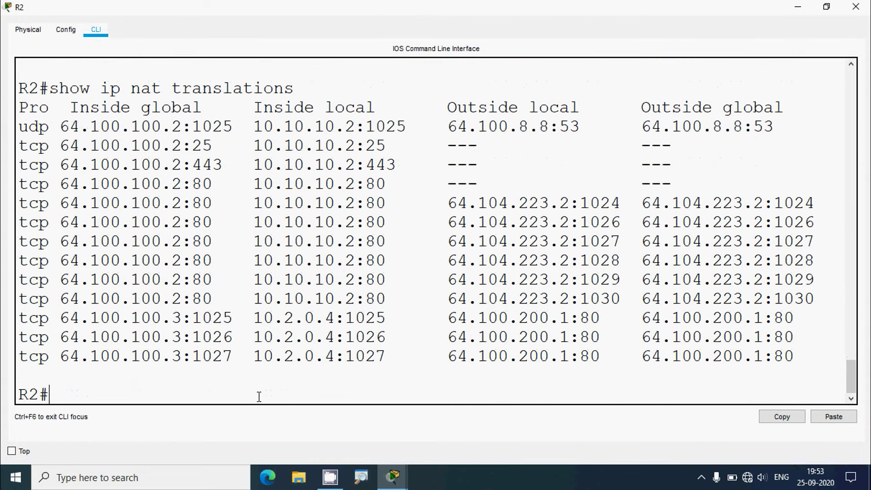
drag(176, 170, 613, 356)
click(856, 6)
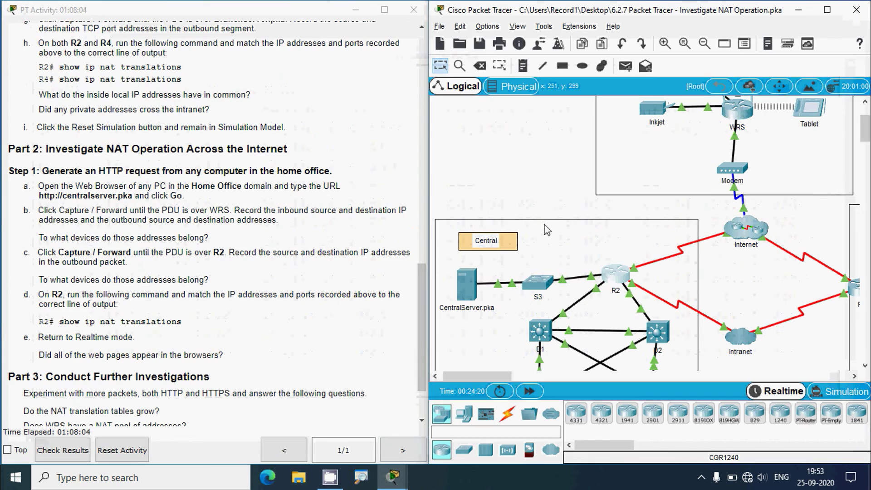
scroll(36, 360, down, 3)
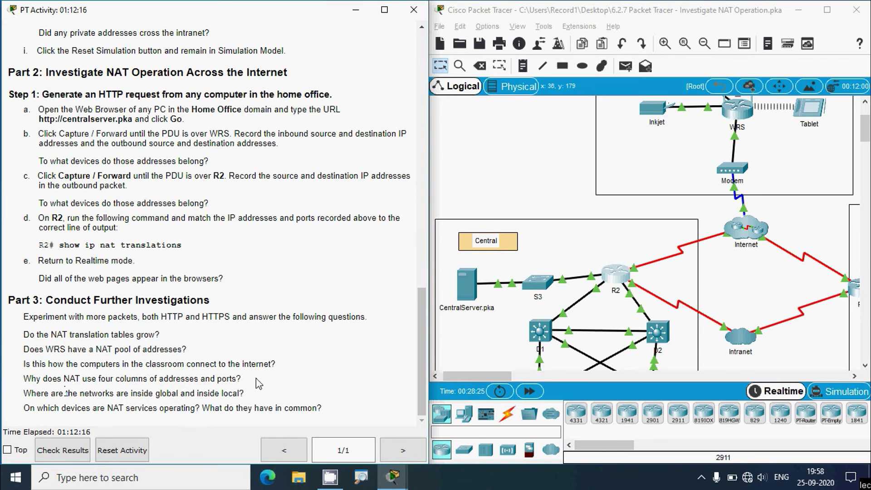
click(613, 284)
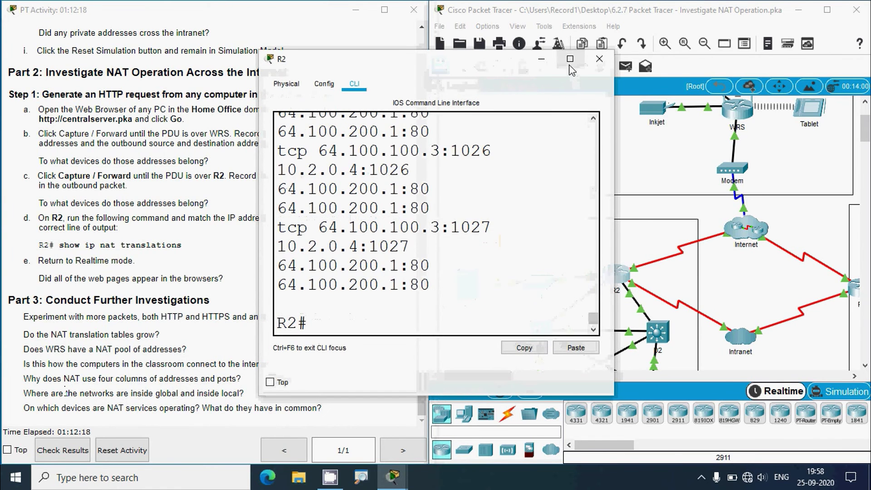
click(570, 59)
scroll(354, 286, up, 2)
scroll(347, 290, down, 1)
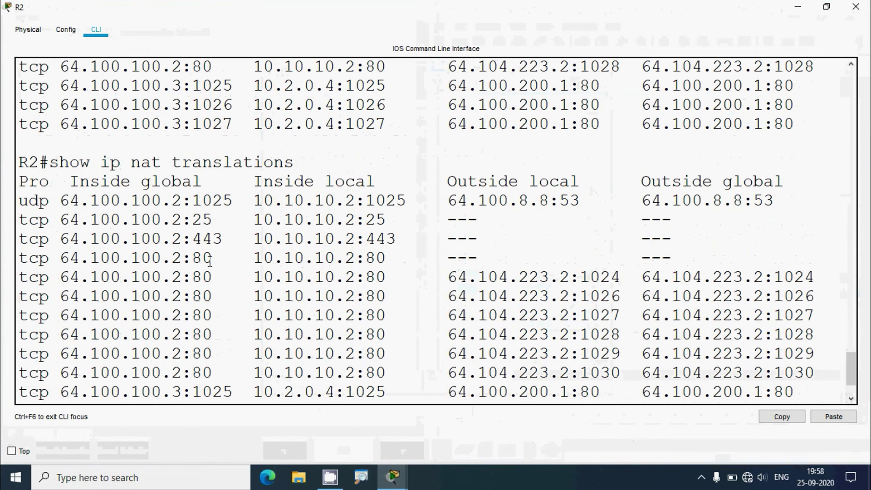
drag(70, 182, 195, 183)
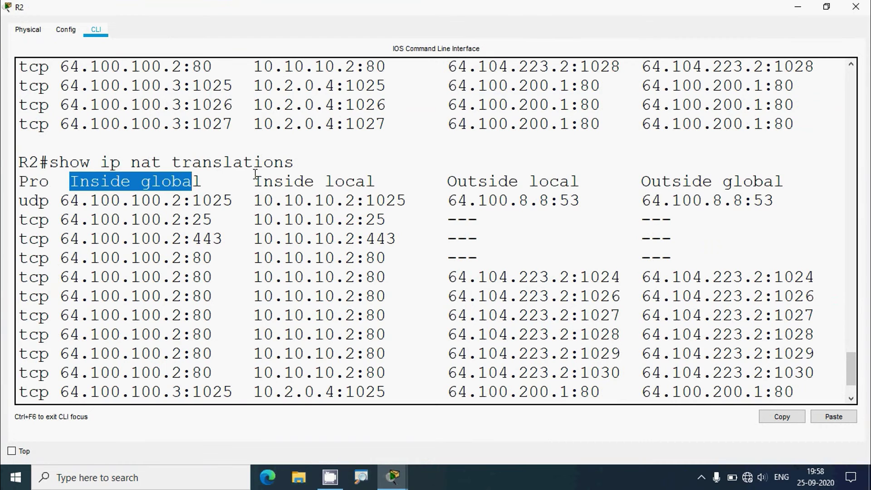
drag(253, 183, 790, 181)
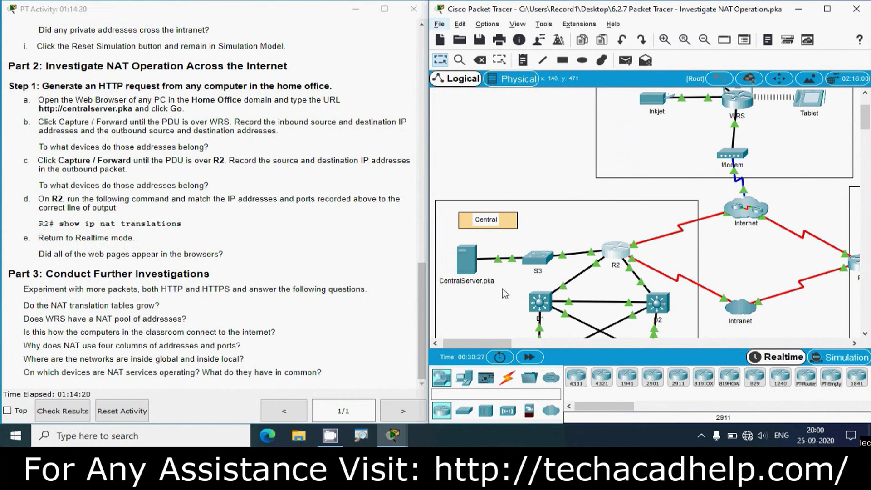
scroll(489, 273, down, 2)
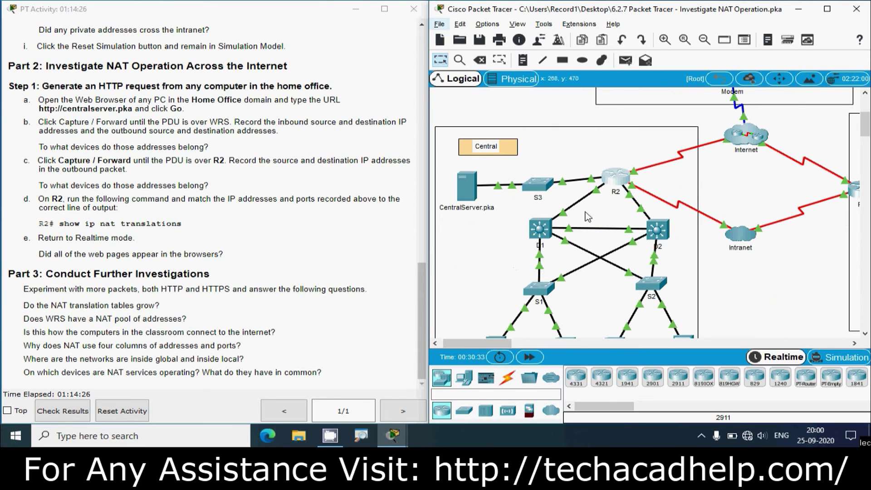
click(612, 185)
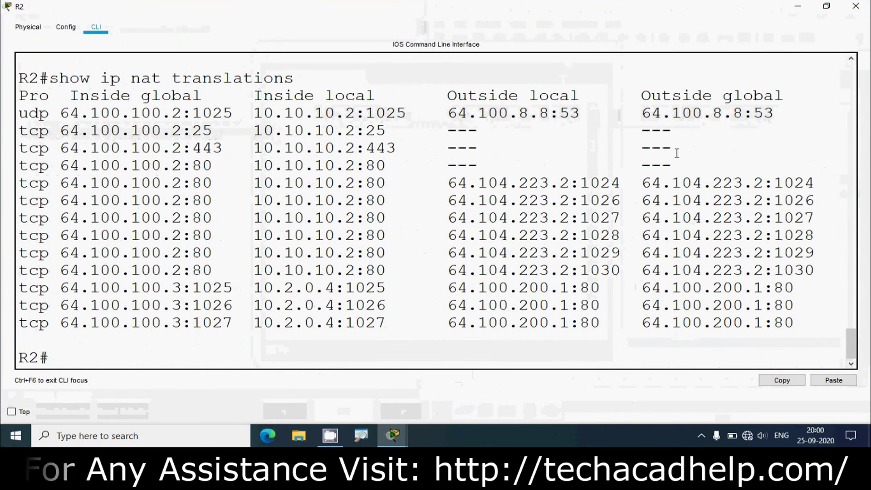
drag(254, 96, 374, 95)
drag(253, 148, 356, 147)
drag(292, 165, 366, 165)
drag(304, 182, 366, 182)
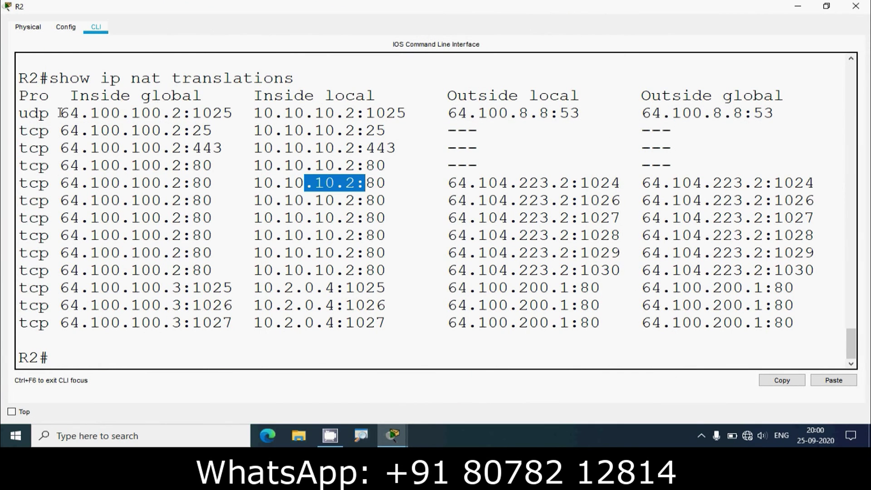
drag(55, 112, 154, 113)
drag(90, 147, 164, 149)
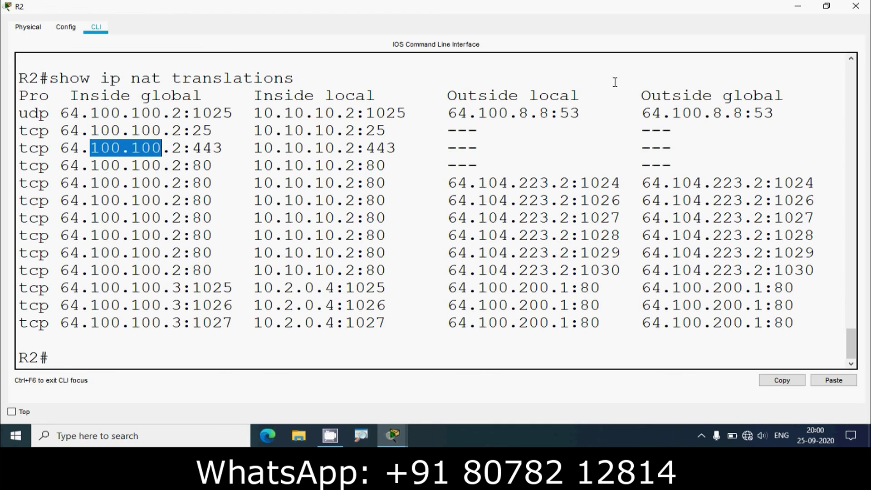
click(797, 6)
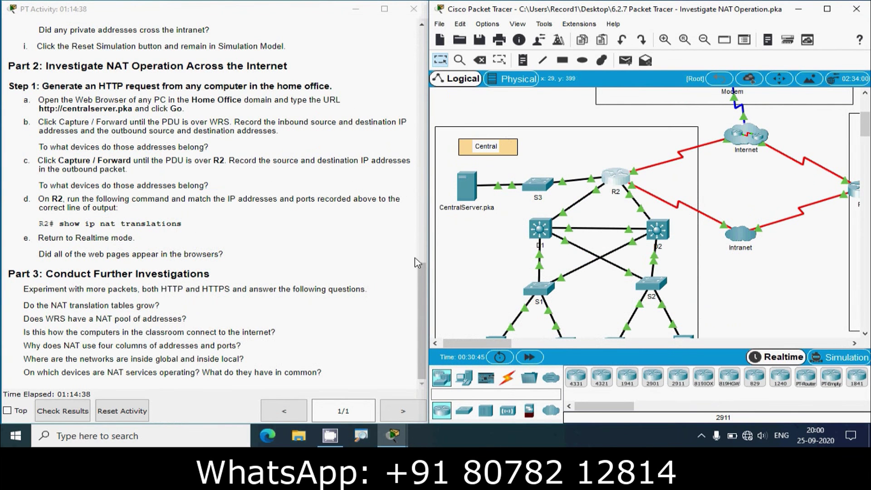
drag(415, 258, 423, 41)
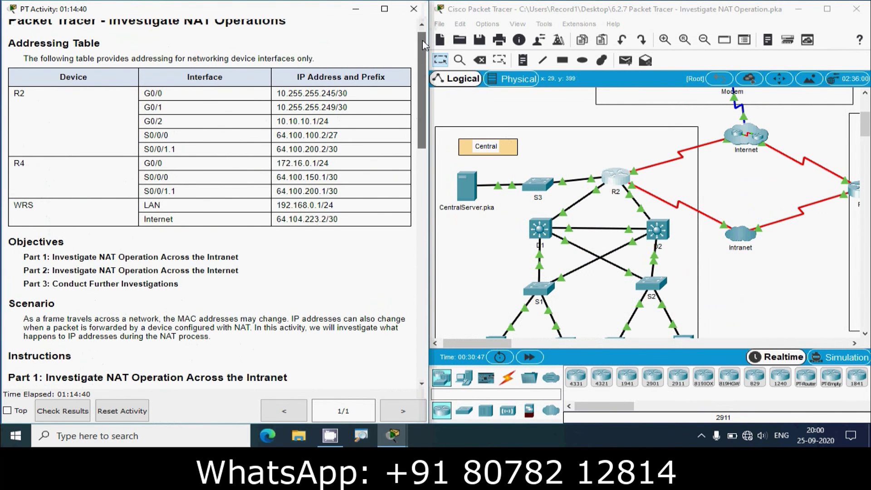
drag(276, 135, 326, 134)
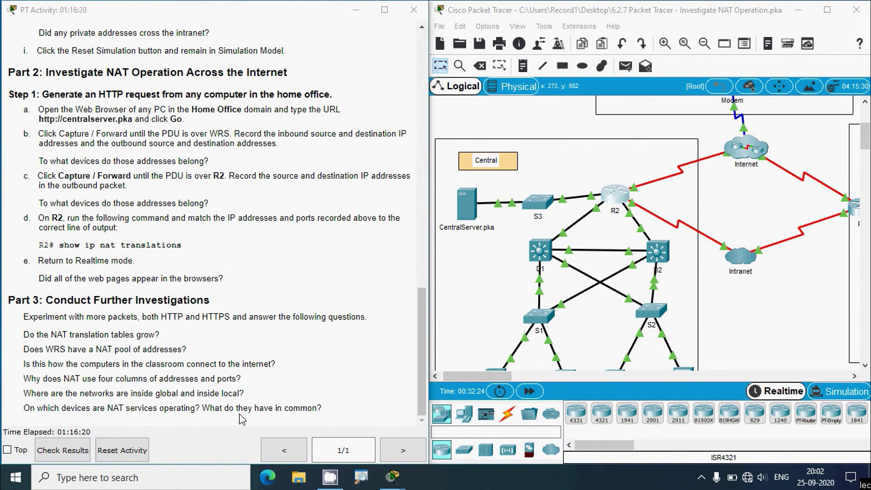
drag(470, 376, 483, 371)
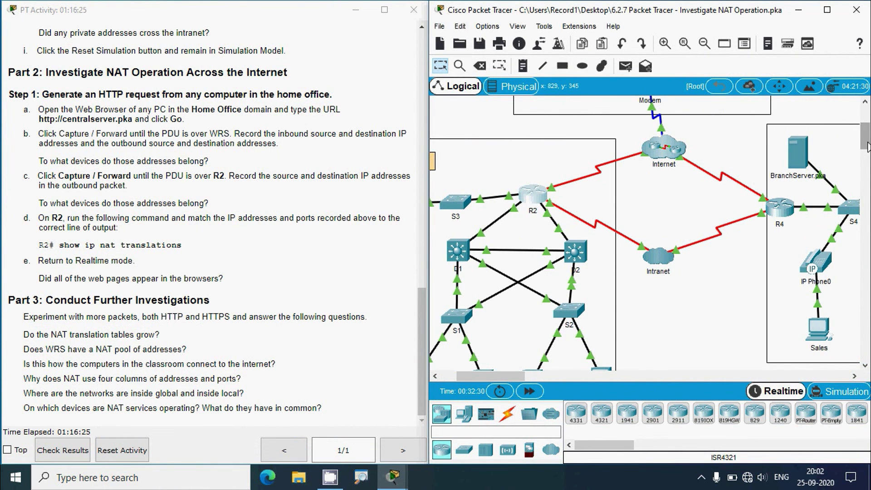
scroll(867, 146, up, 7)
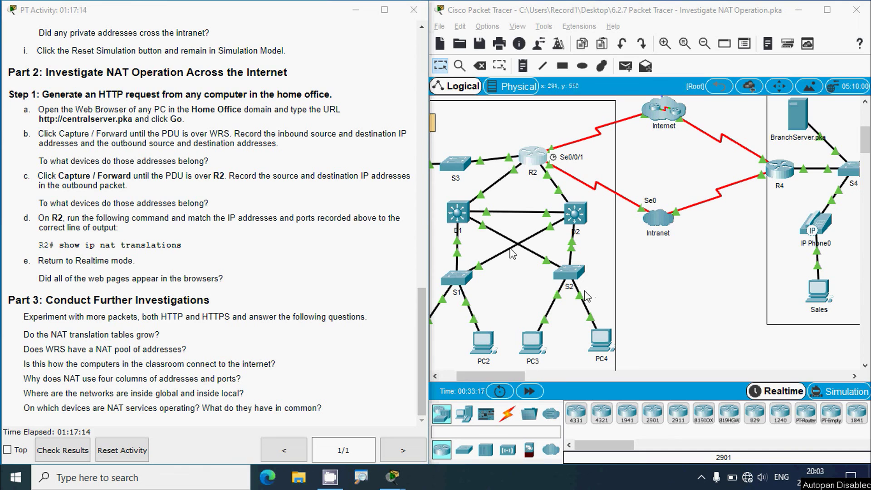
scroll(521, 323, up, 3)
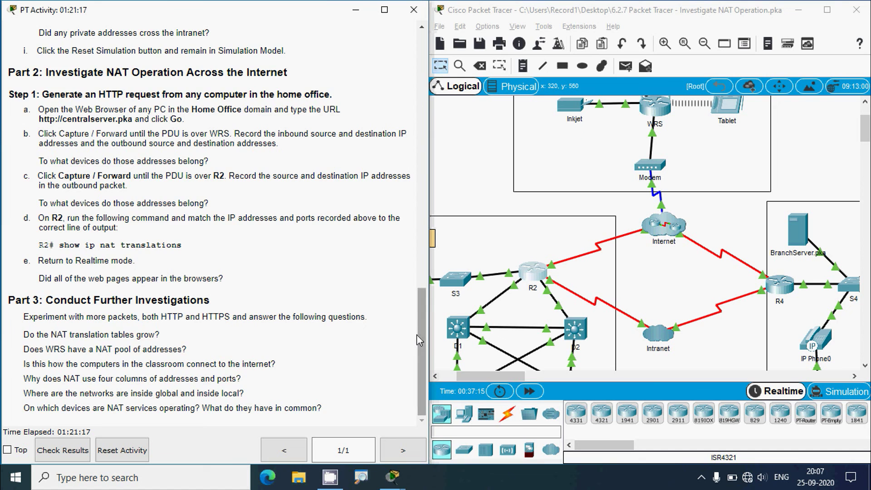
drag(418, 333, 398, 82)
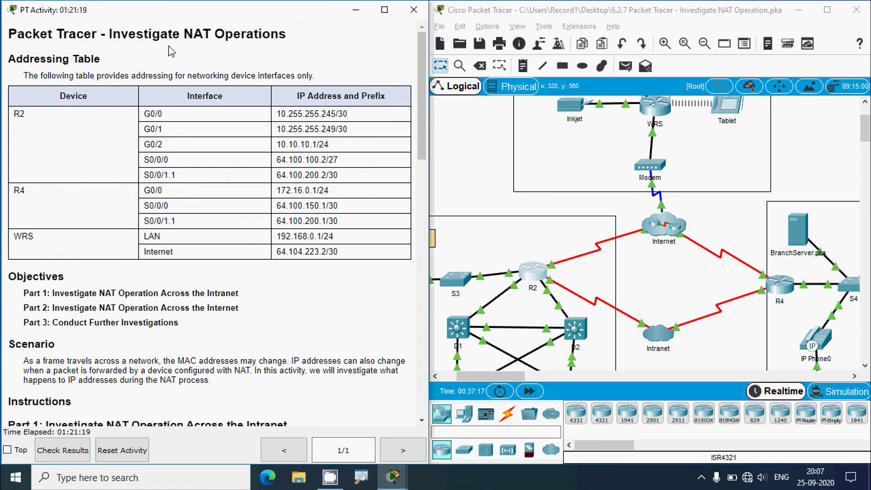